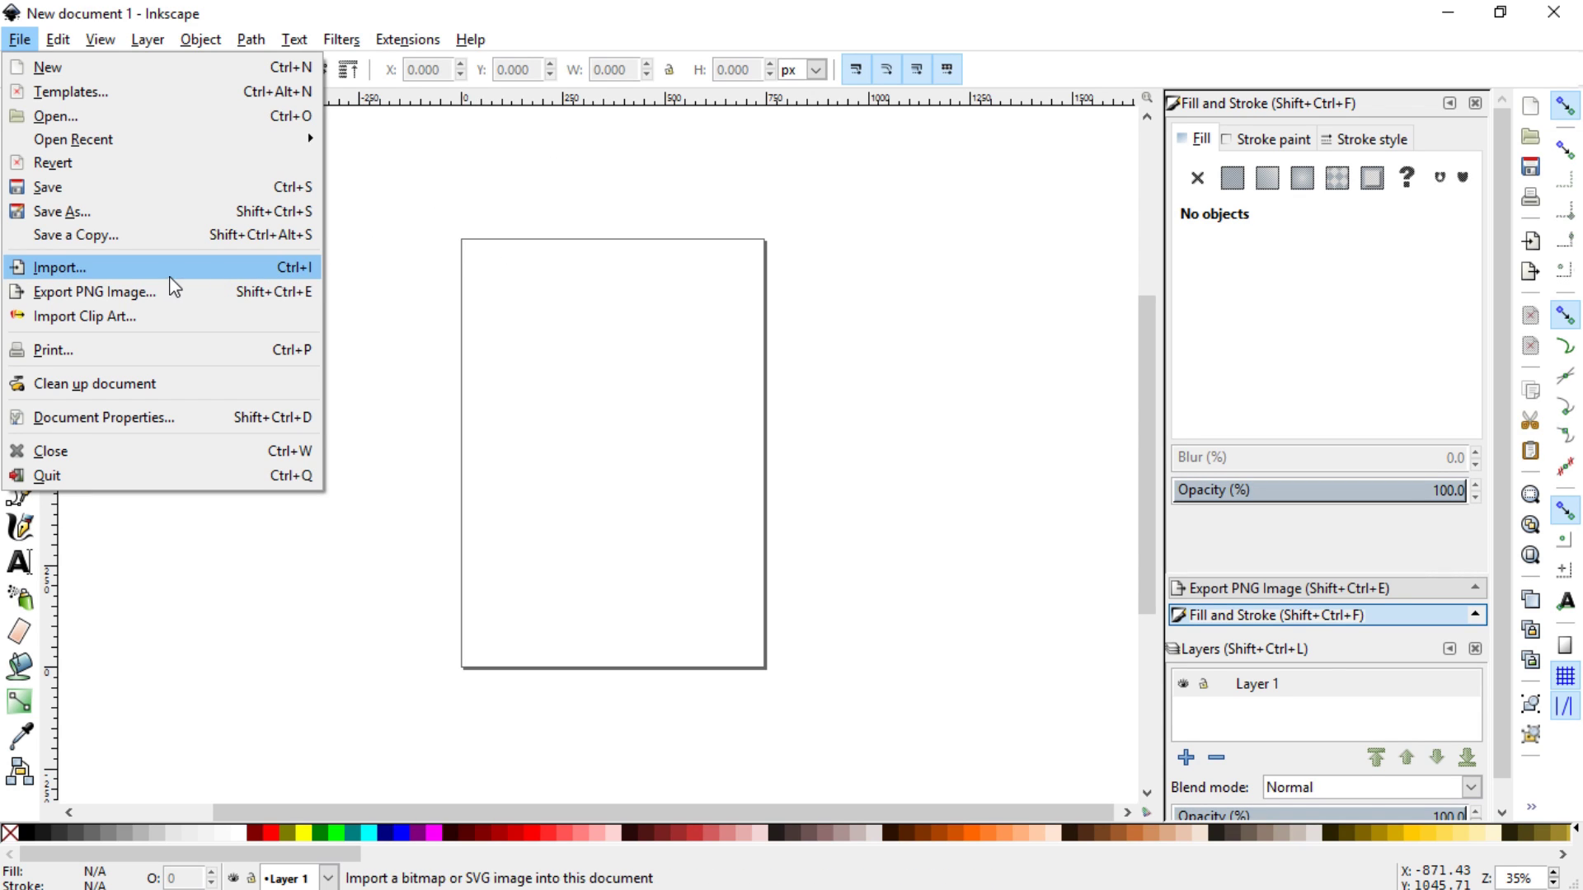
- Import the kingfisher JPEG from the Desktop into the blank document
click(128, 279)
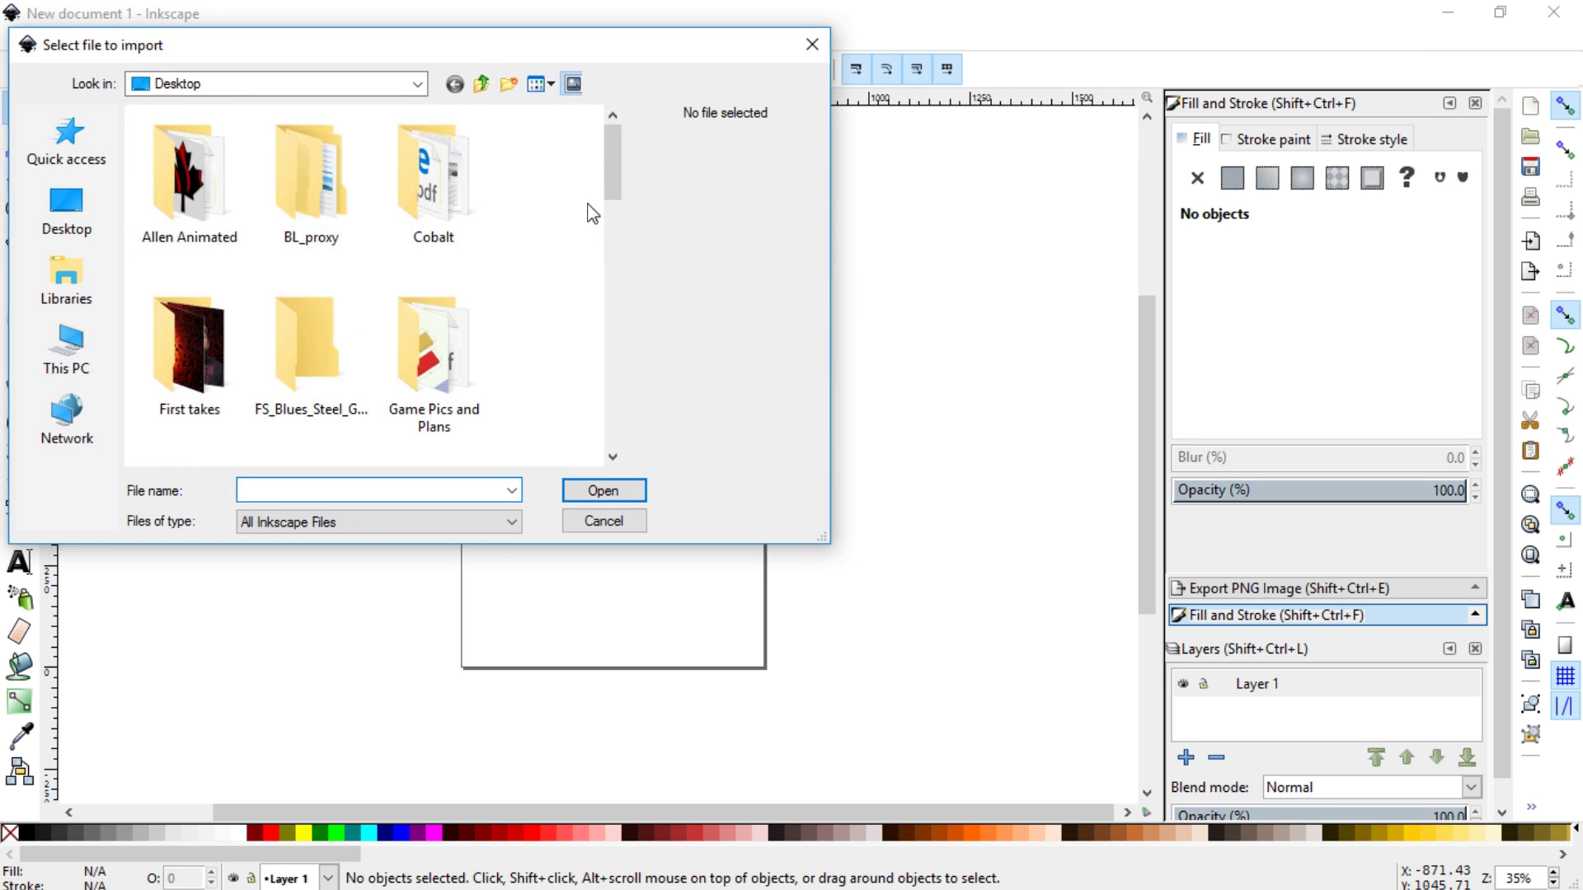
drag(610, 198, 605, 368)
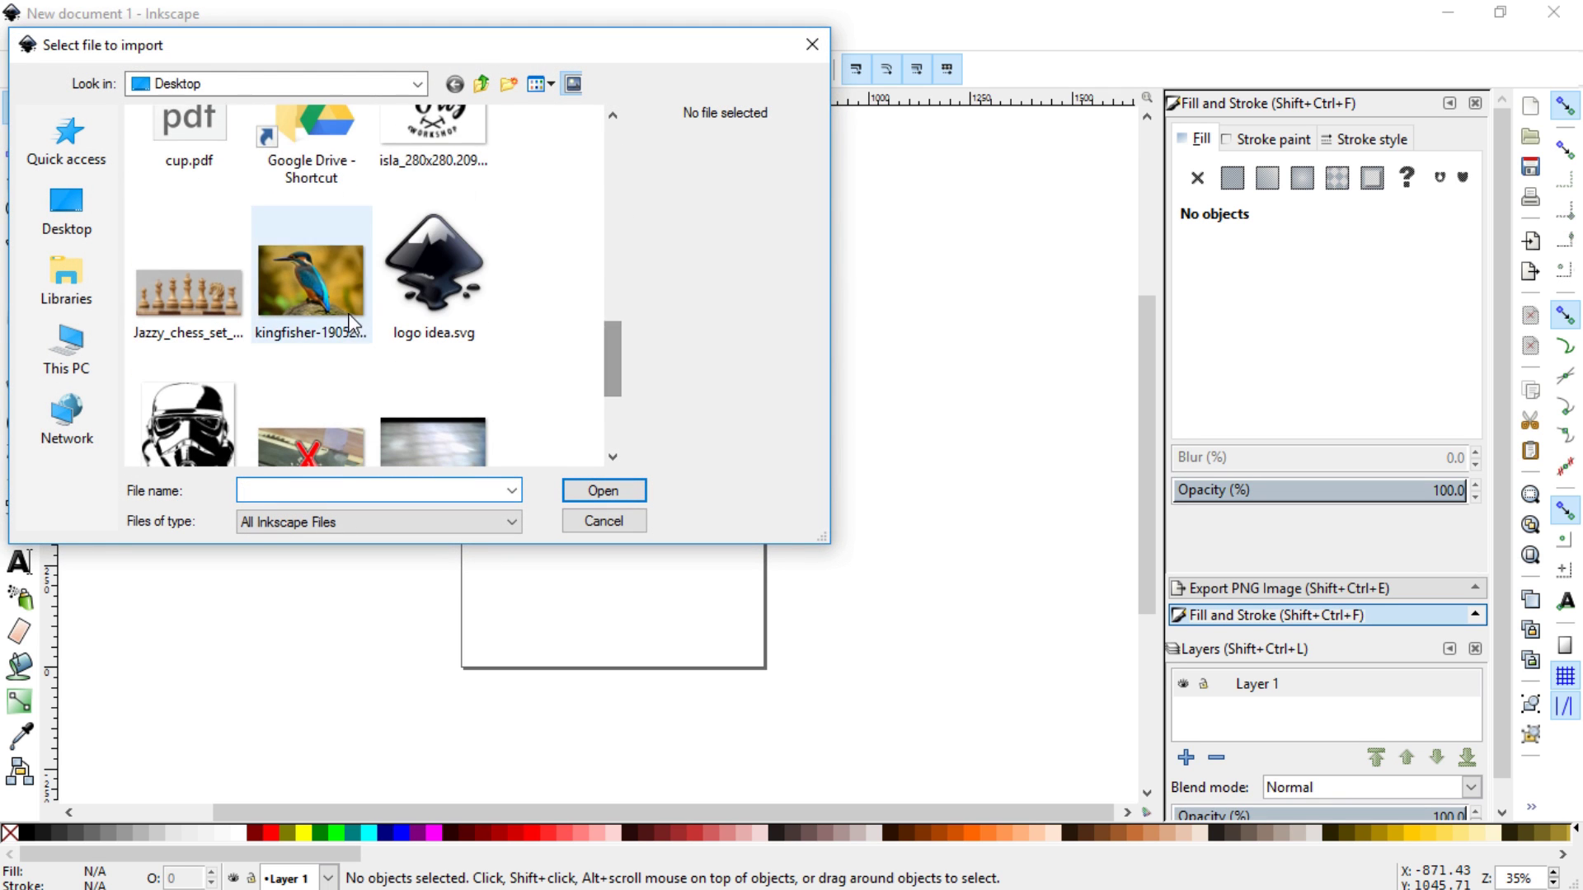
click(312, 280)
click(572, 497)
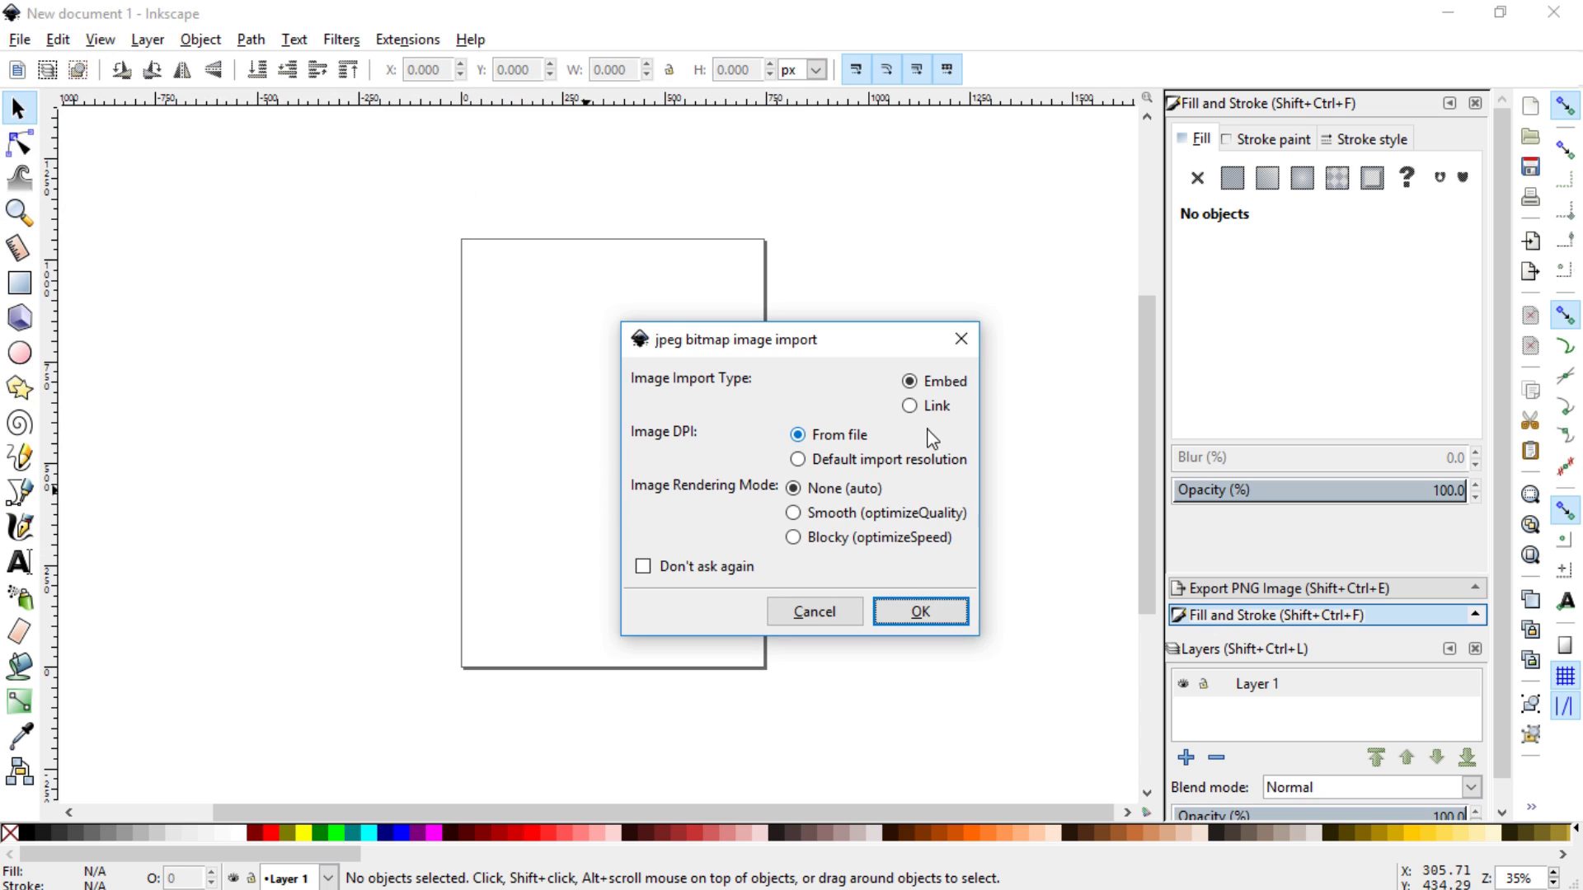
- Embed the kingfisher photo and enlarge it to about 1016 × 677 px across the page
click(921, 611)
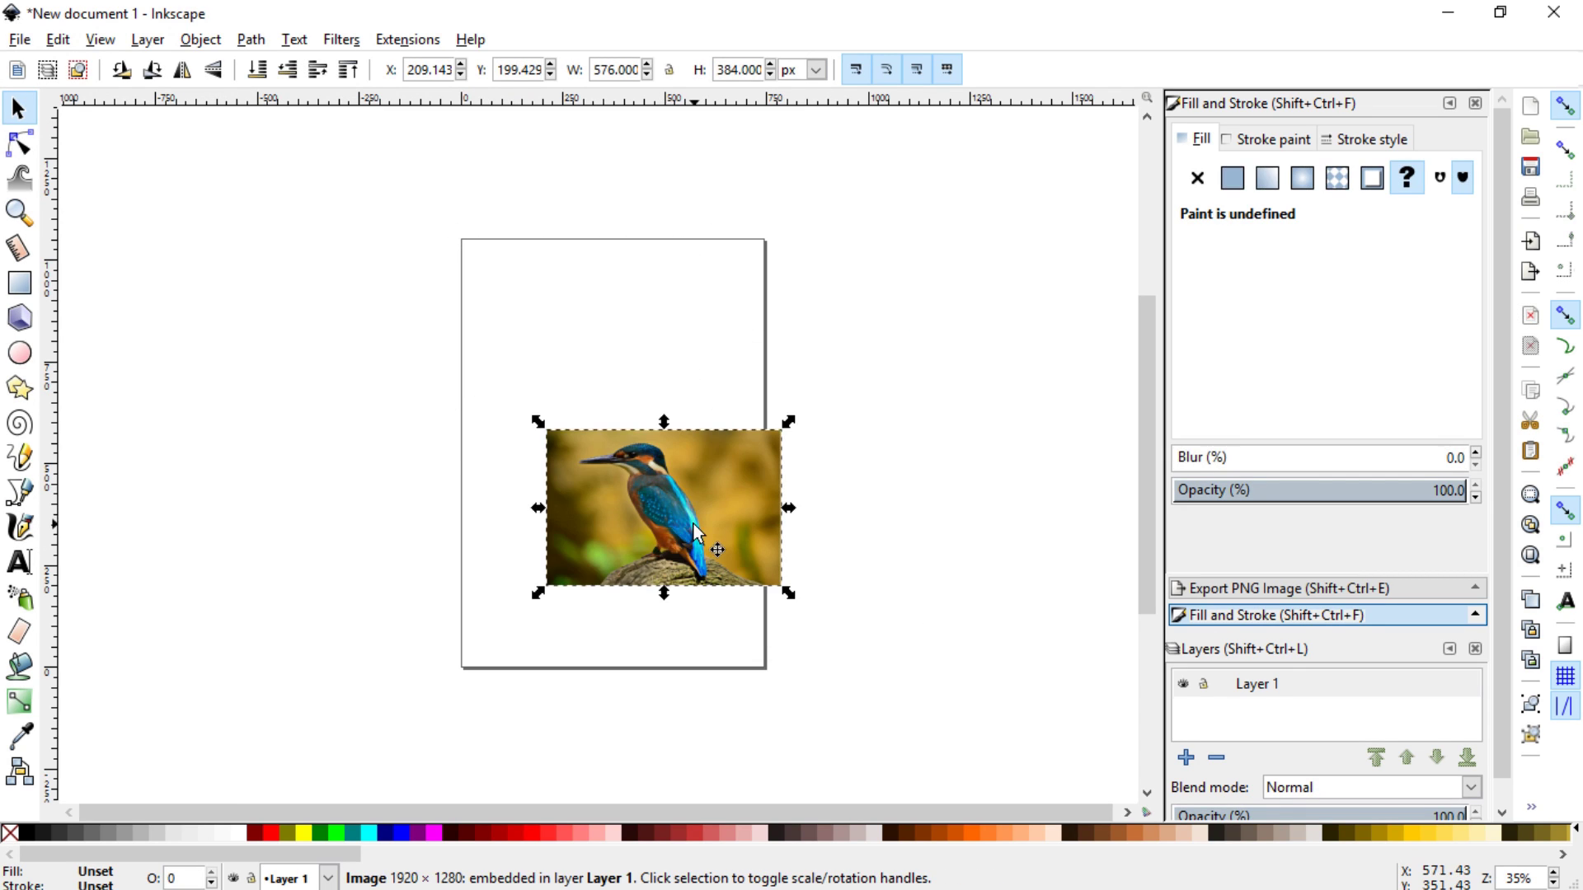
drag(670, 506, 579, 365)
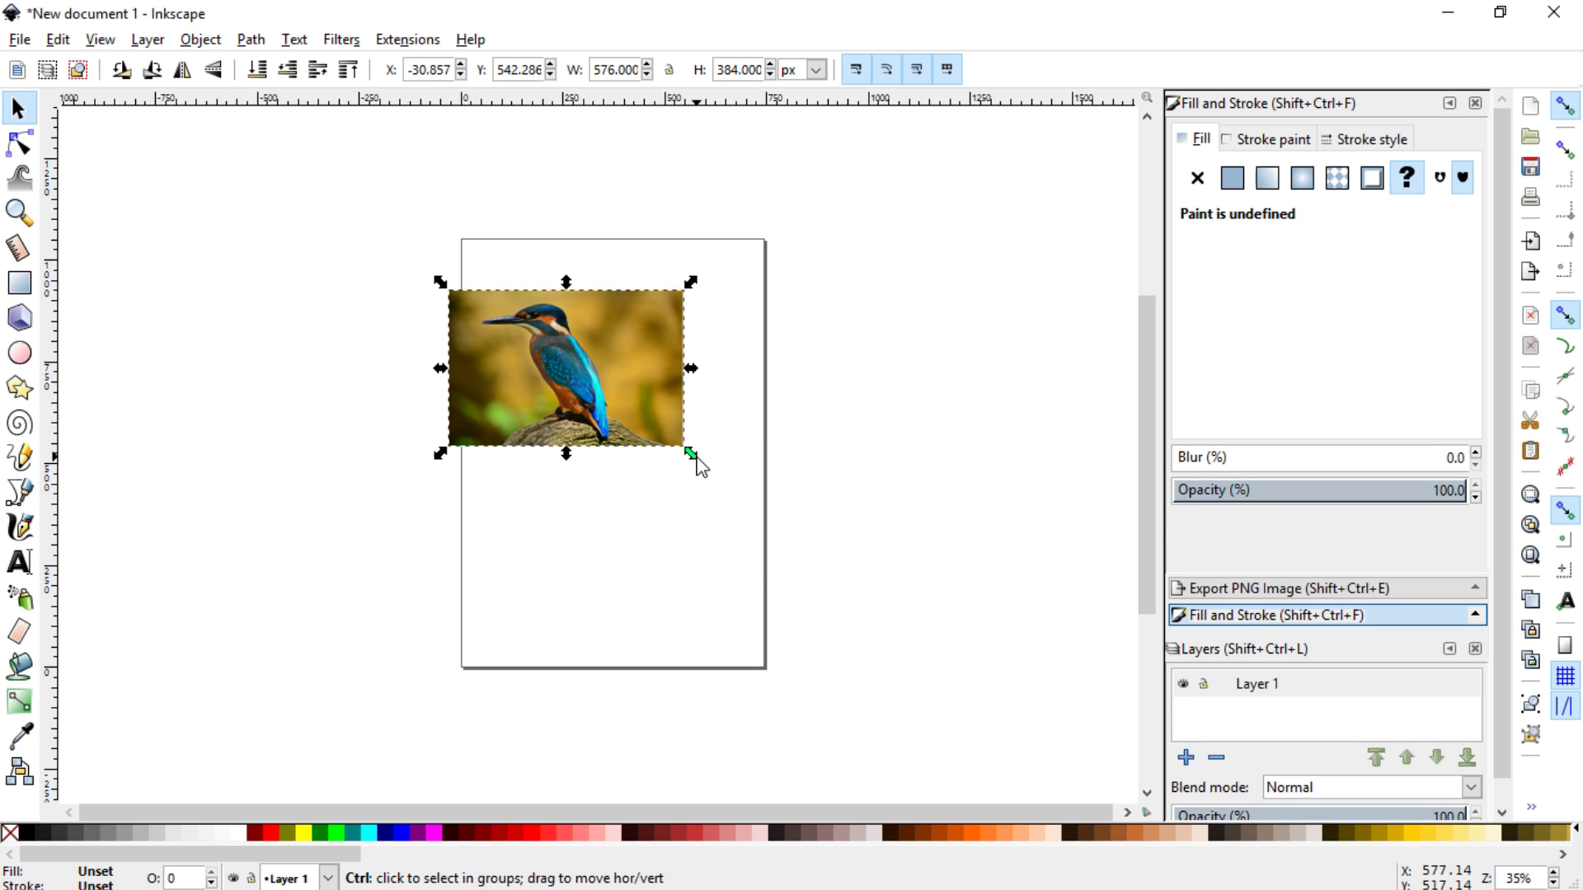
drag(696, 458, 873, 668)
drag(785, 519, 764, 539)
- Deselect the photo and zoom the view to 70%
click(358, 659)
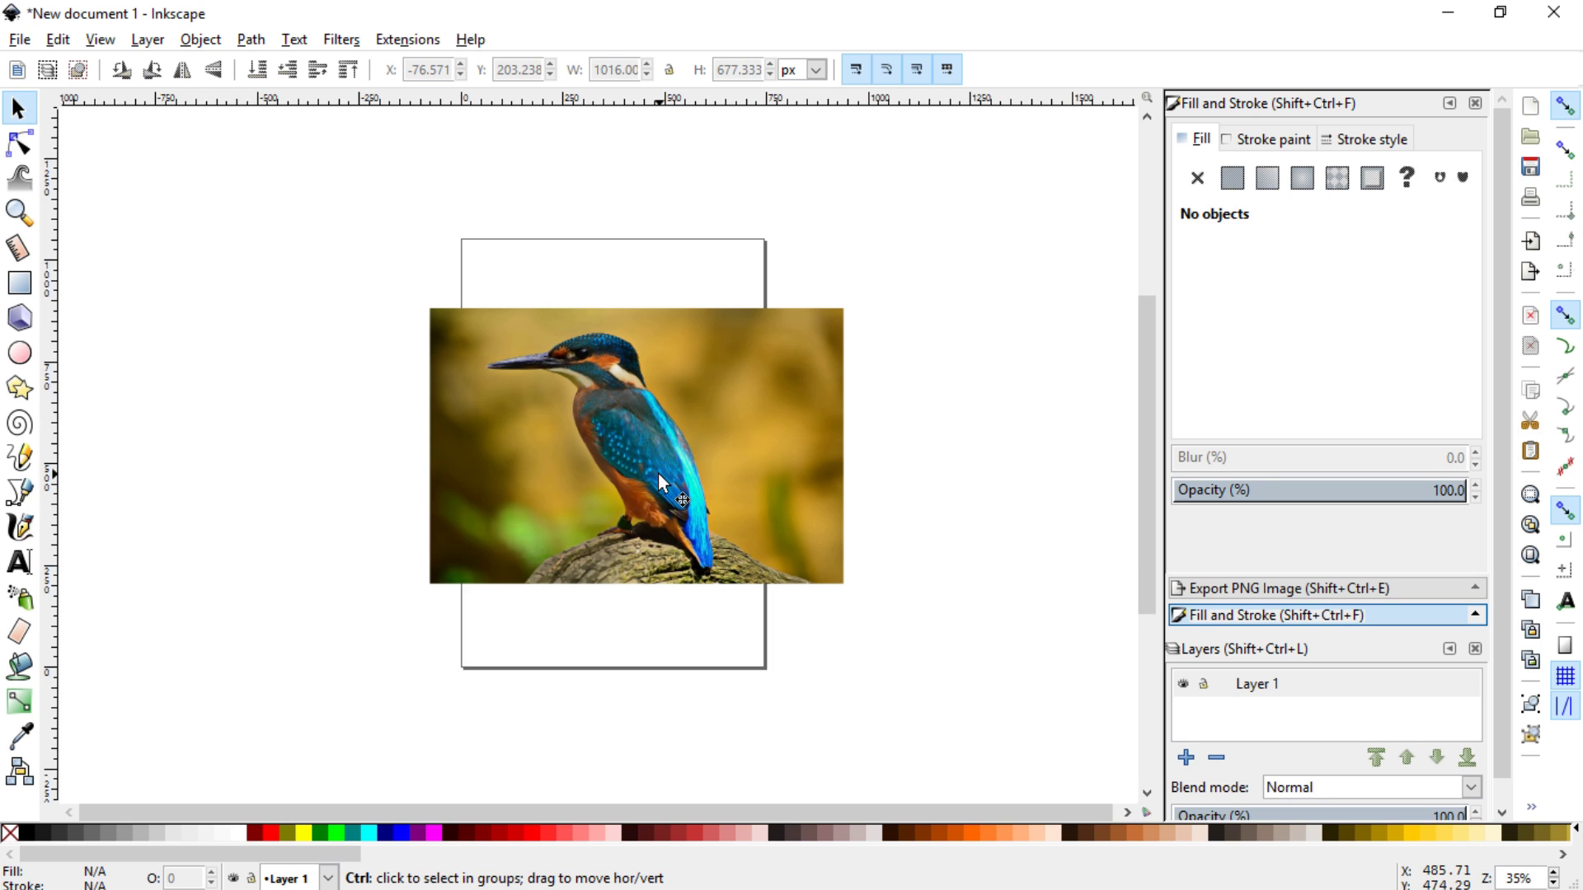
scroll(658, 472, up, 2)
drag(1150, 481, 1145, 473)
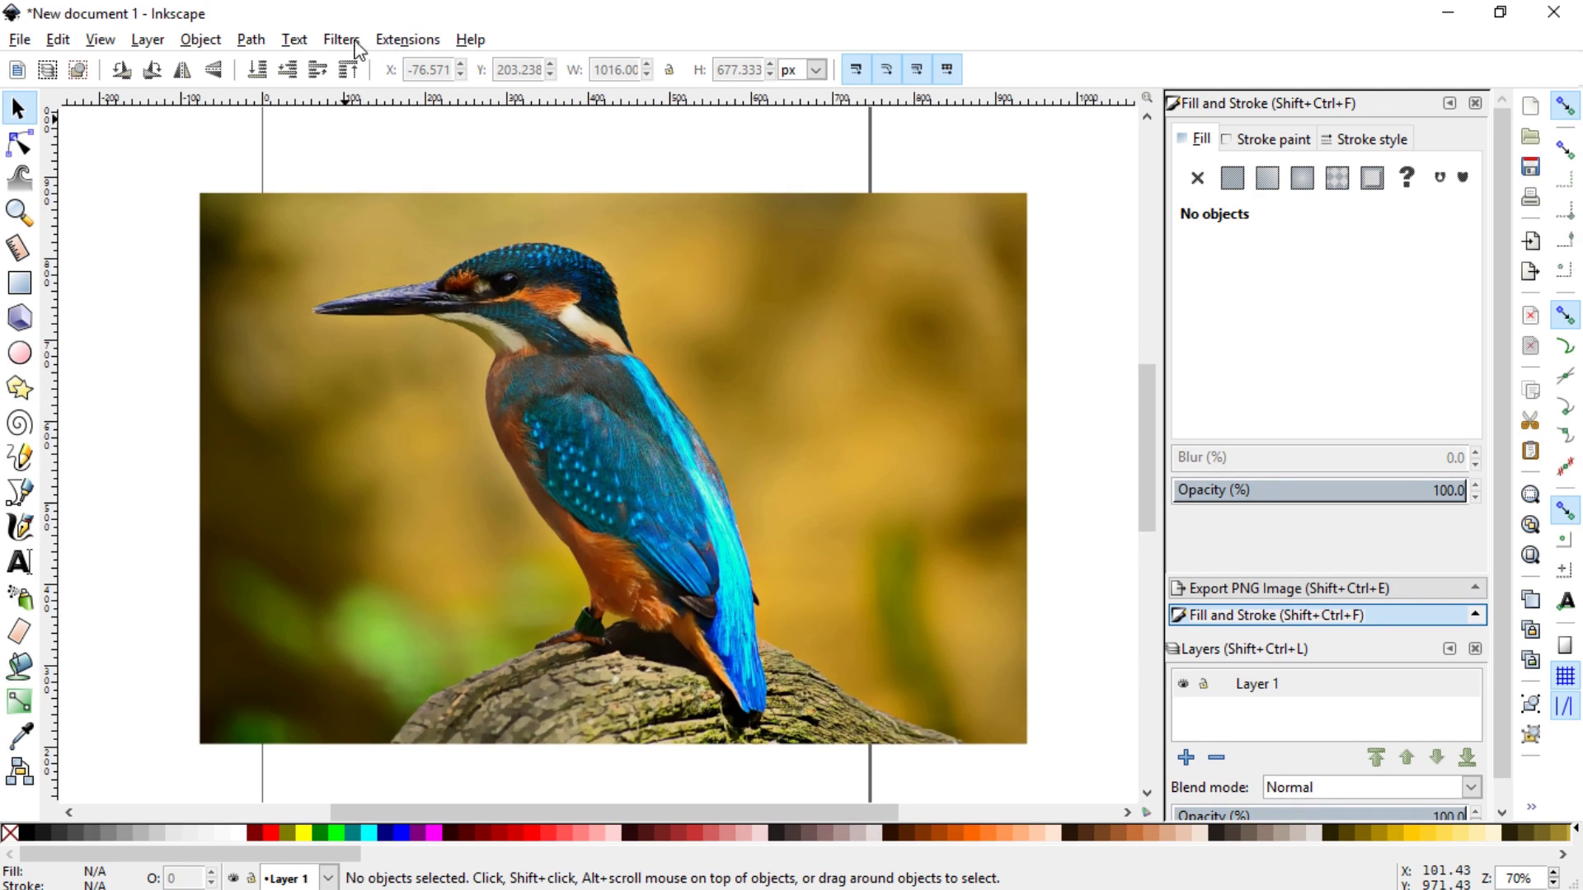
- Open Path > Trace Bitmap for the selected kingfisher photo
click(346, 265)
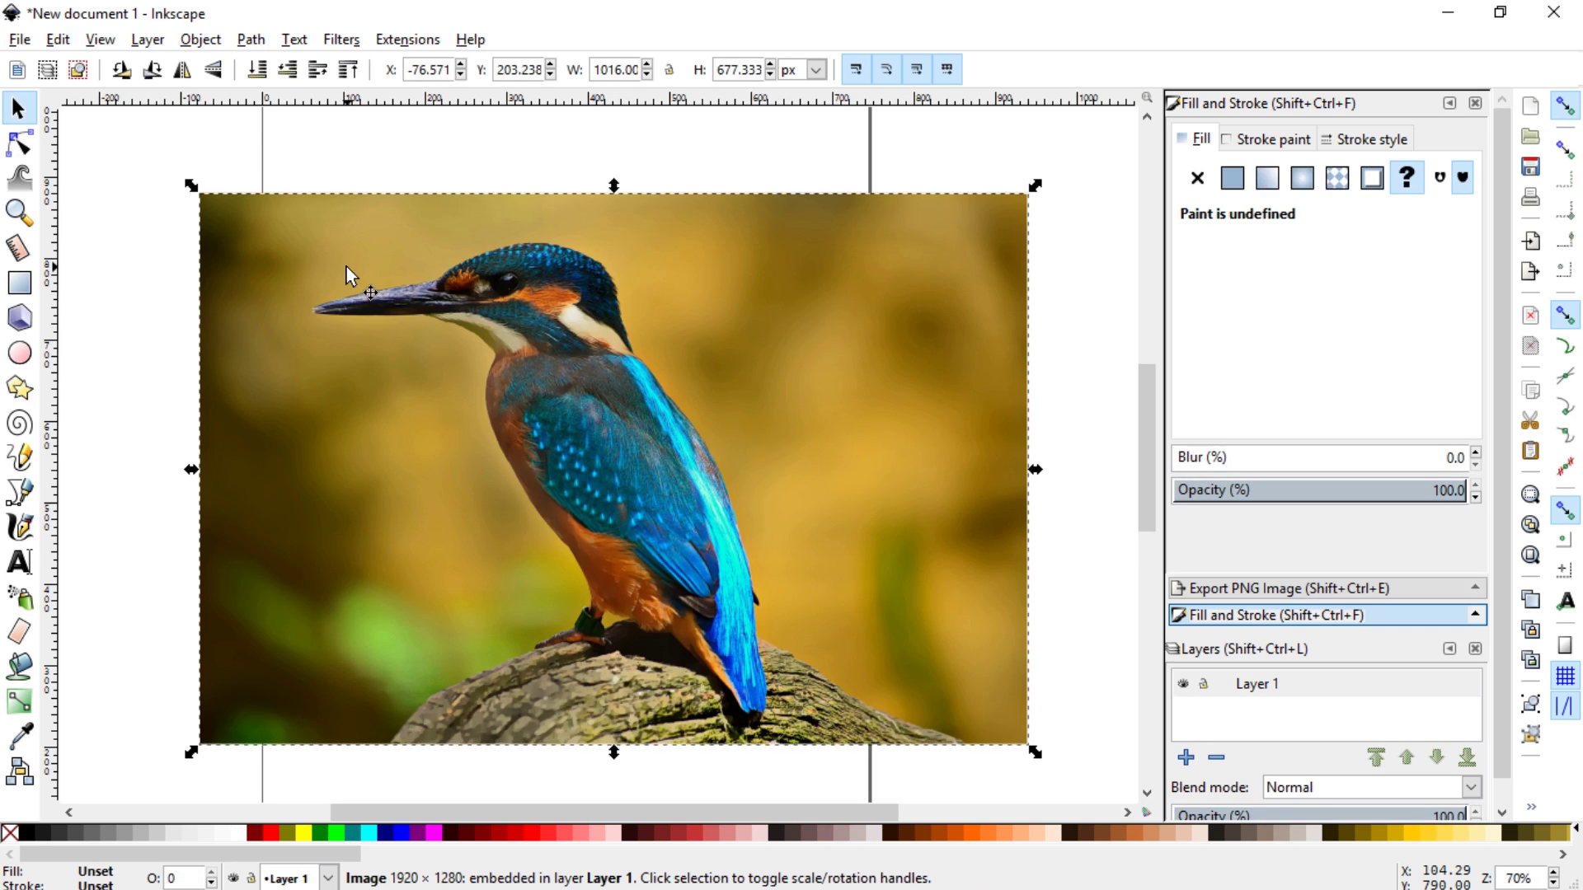
click(251, 40)
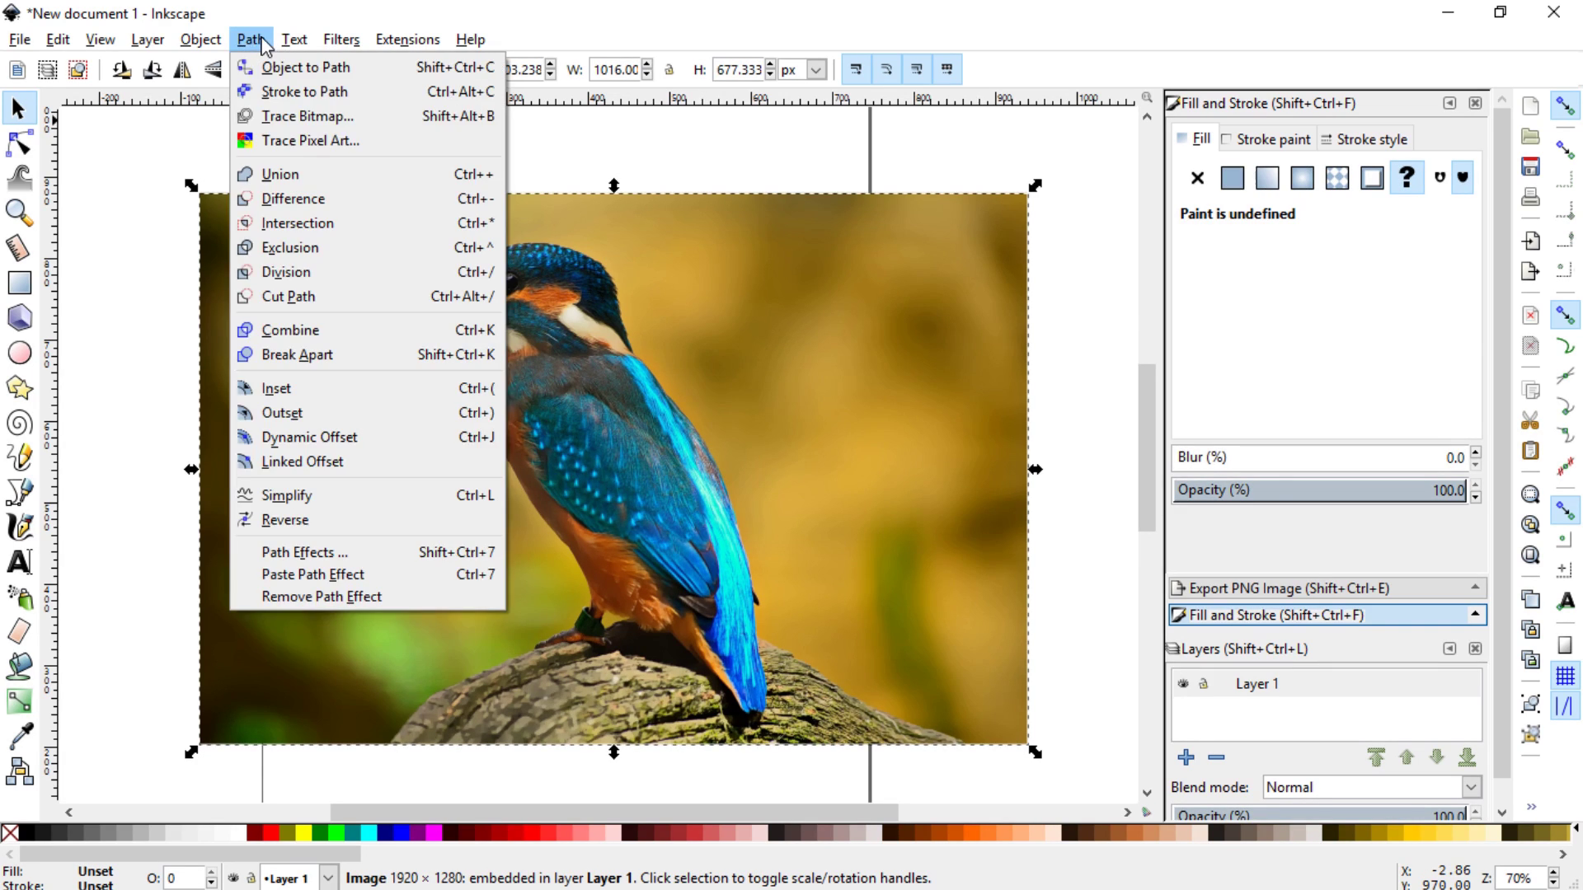
click(279, 117)
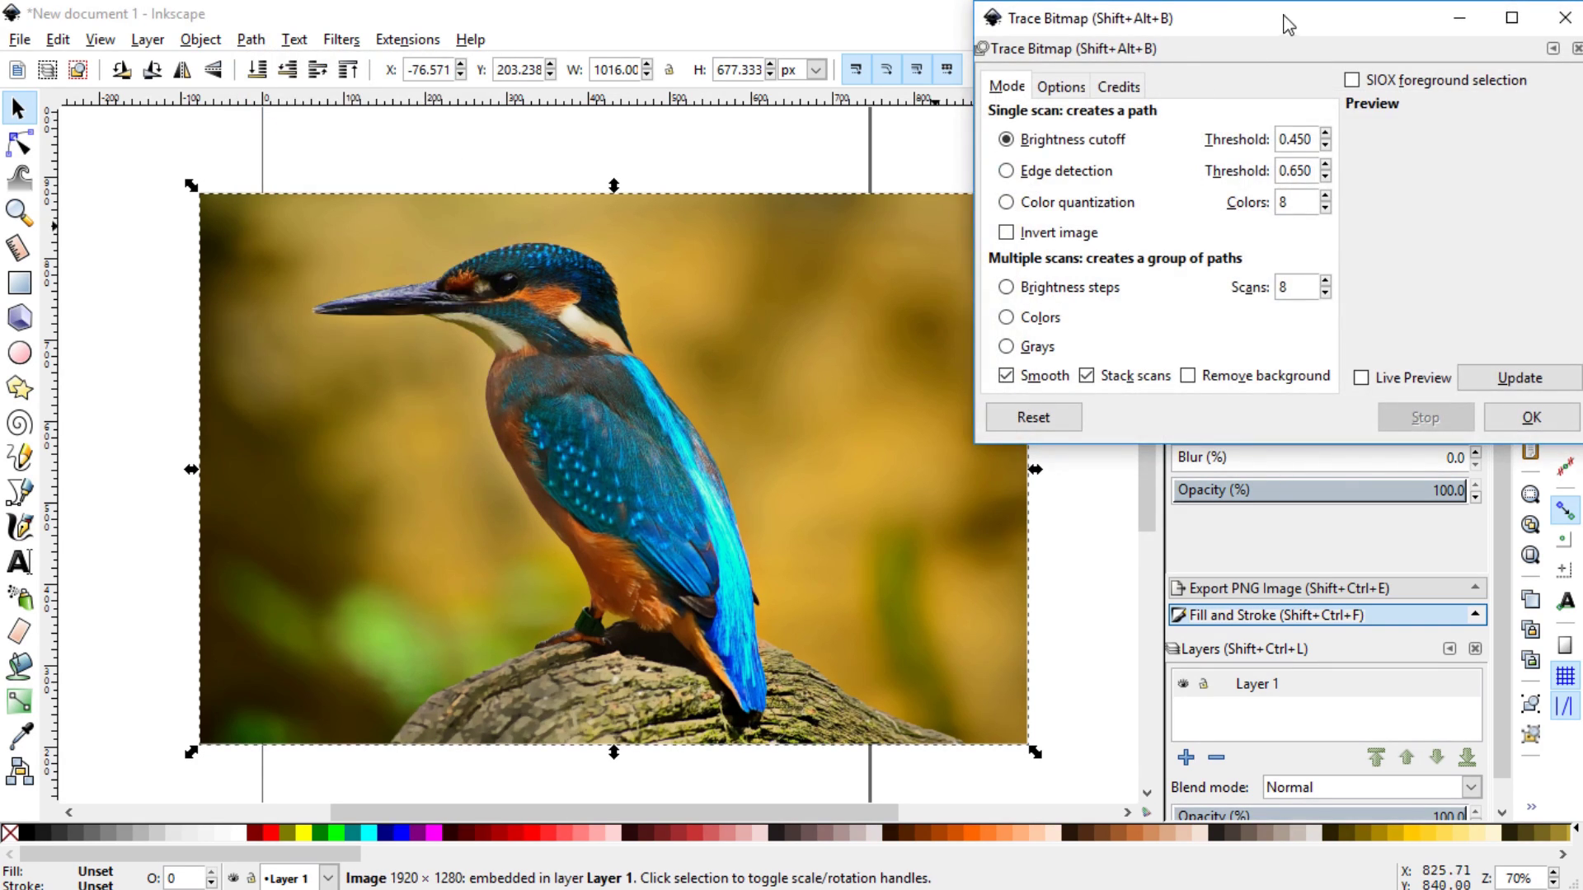
mouse_move(1283, 25)
mouse_down()
mouse_move(1047, 180)
mouse_move(969, 129)
mouse_up()
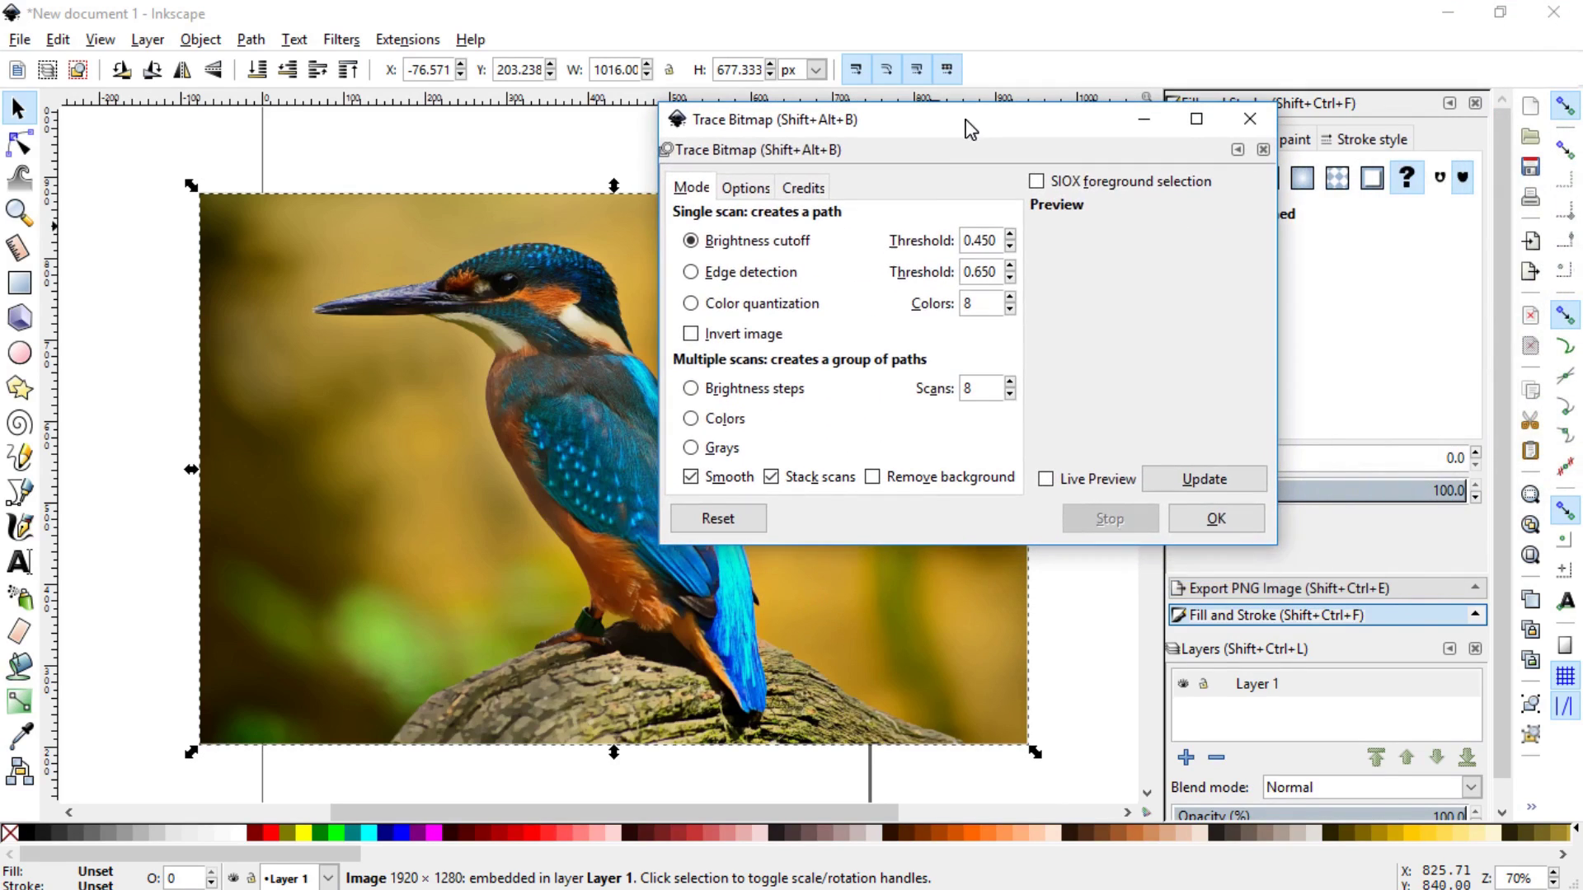
- Preview a Color quantization trace at 8 colors with Invert image enabled
click(690, 304)
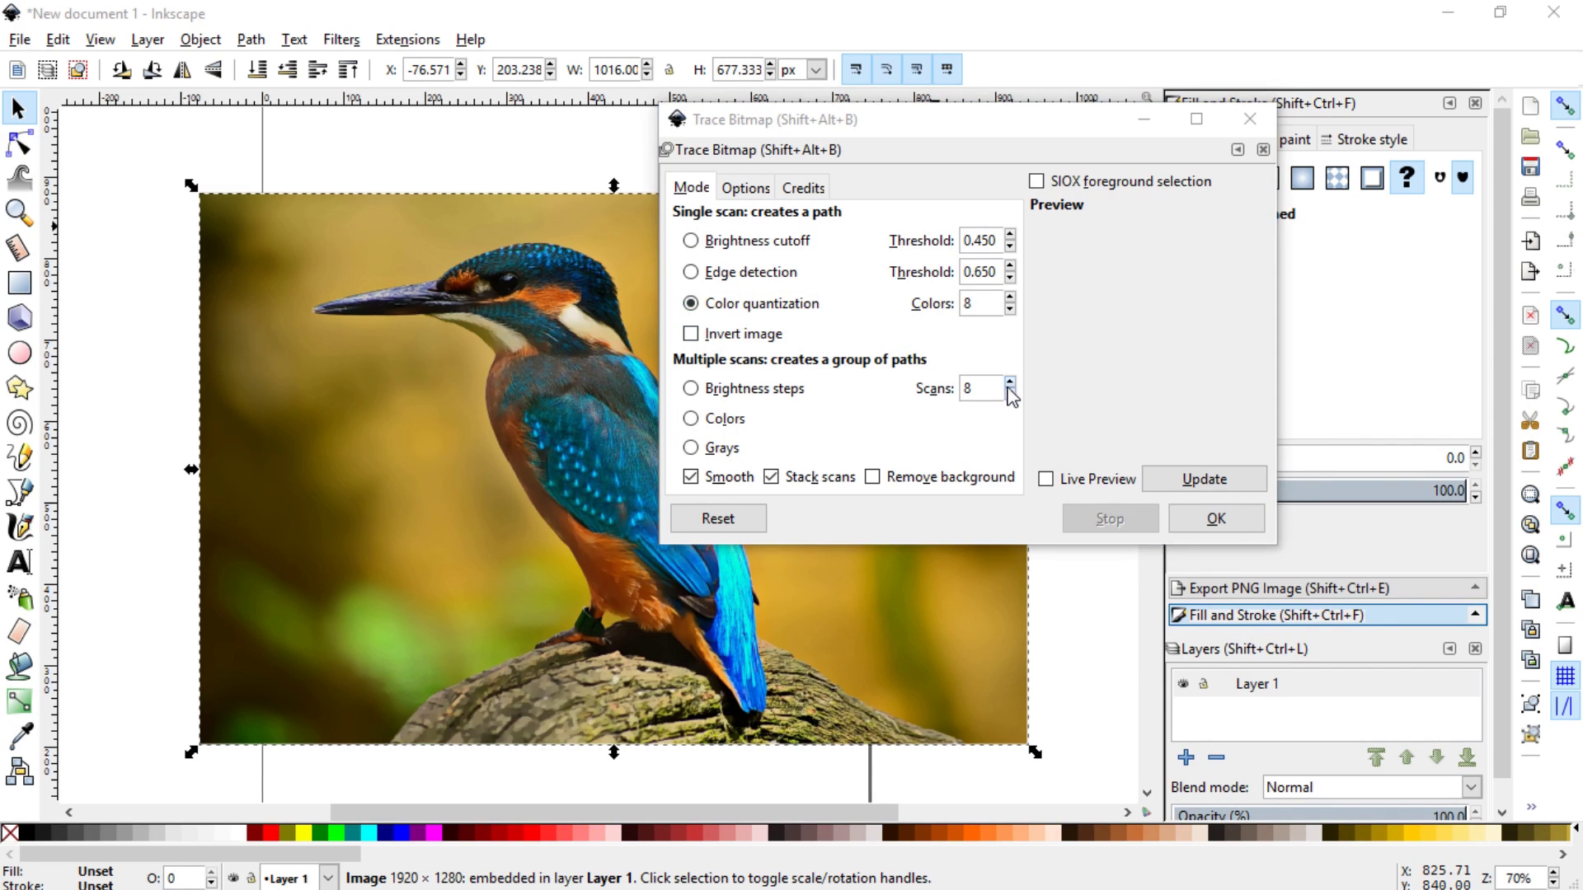
click(1204, 479)
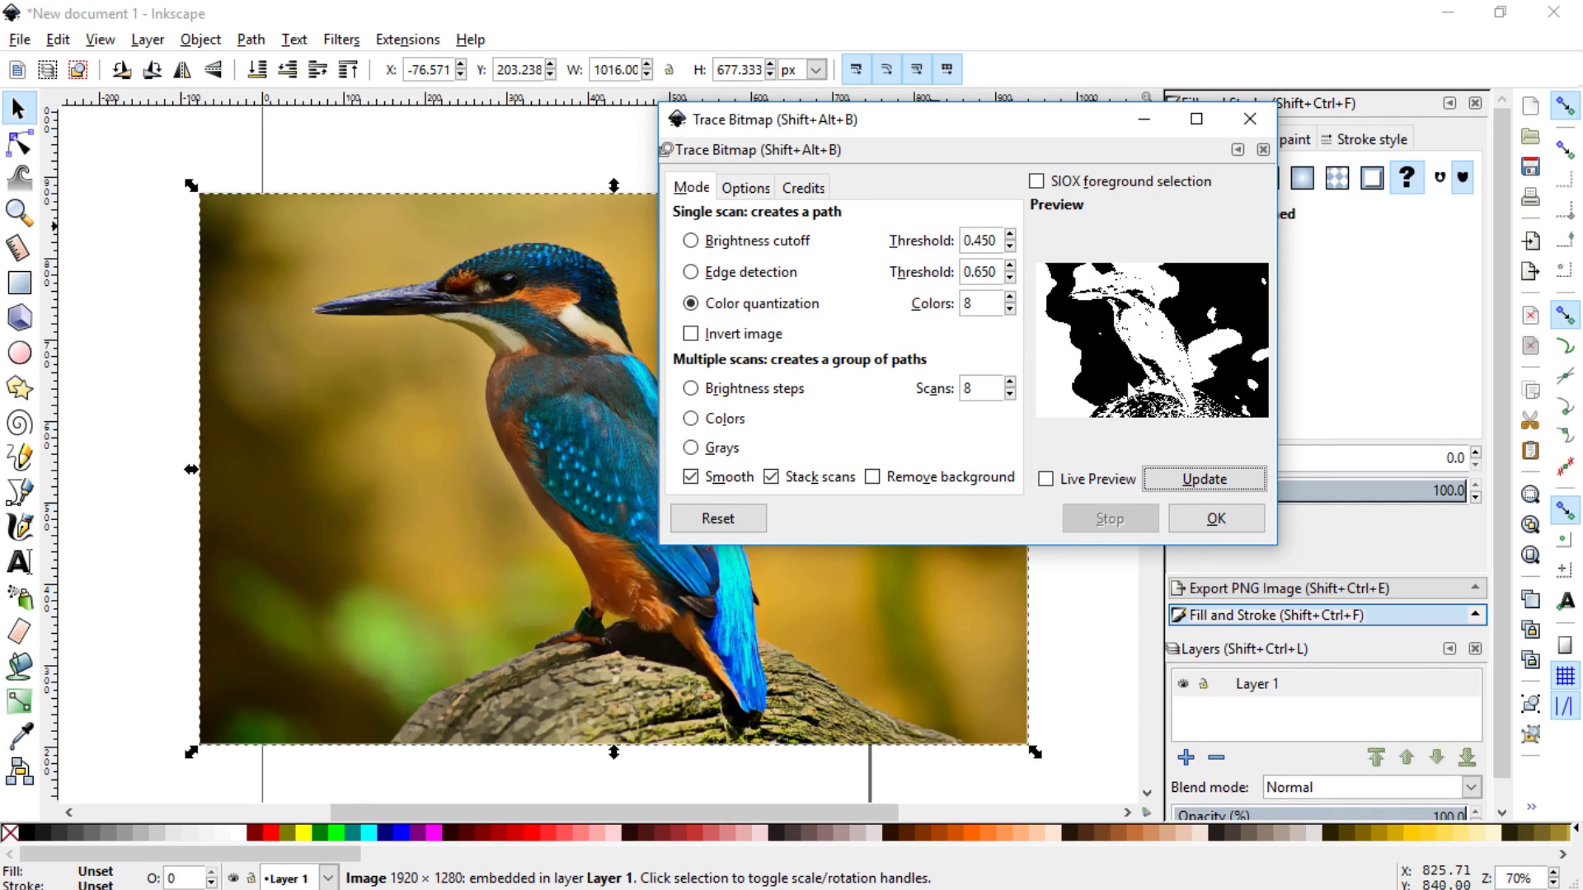
click(691, 334)
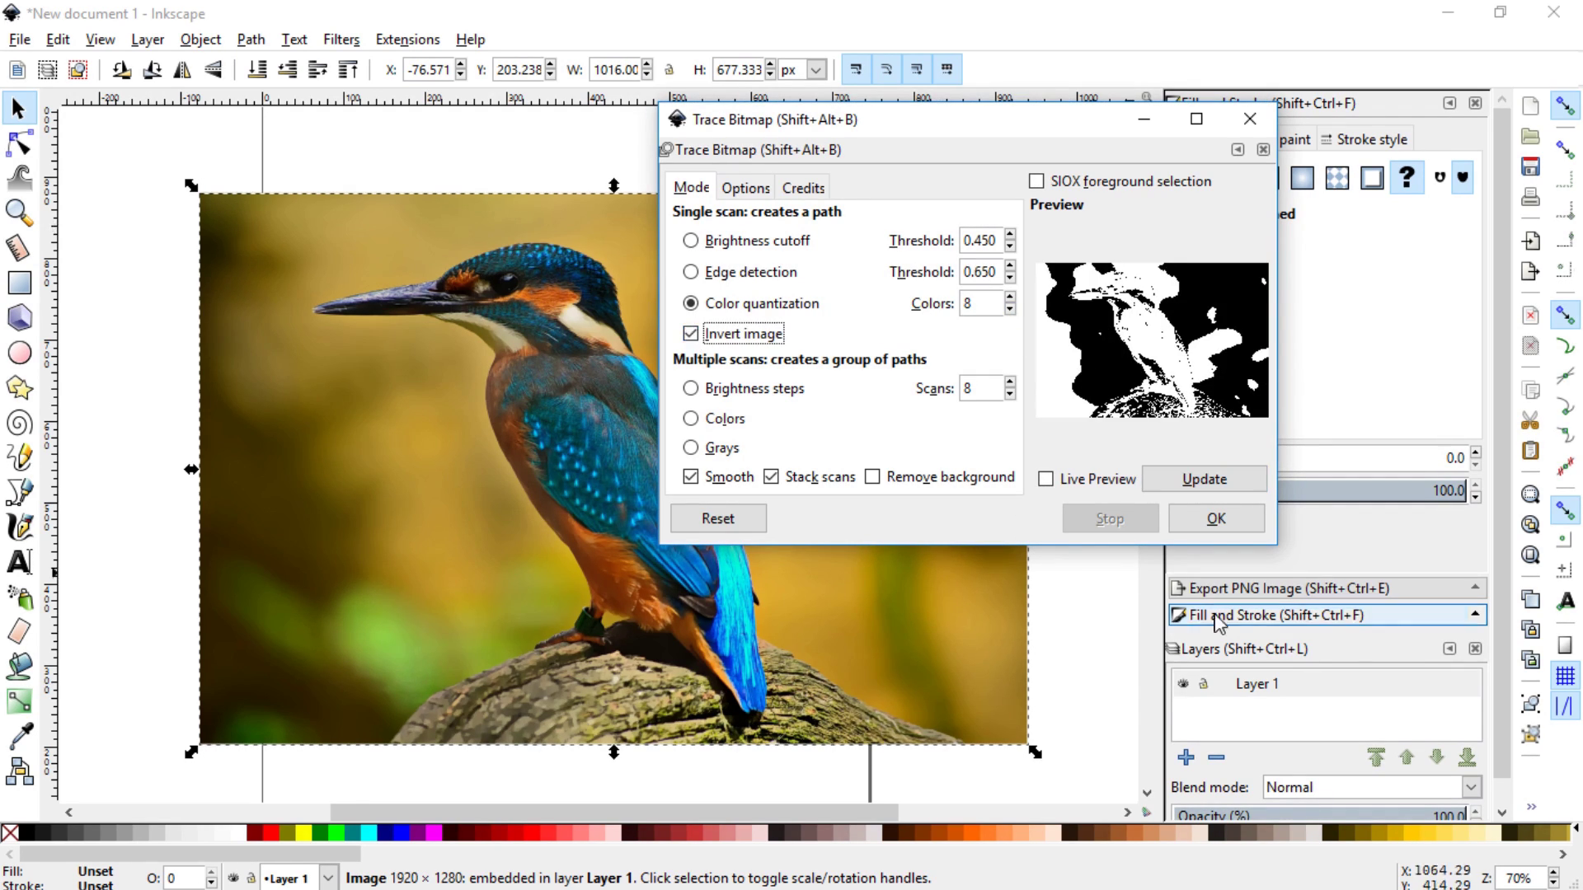
click(1203, 479)
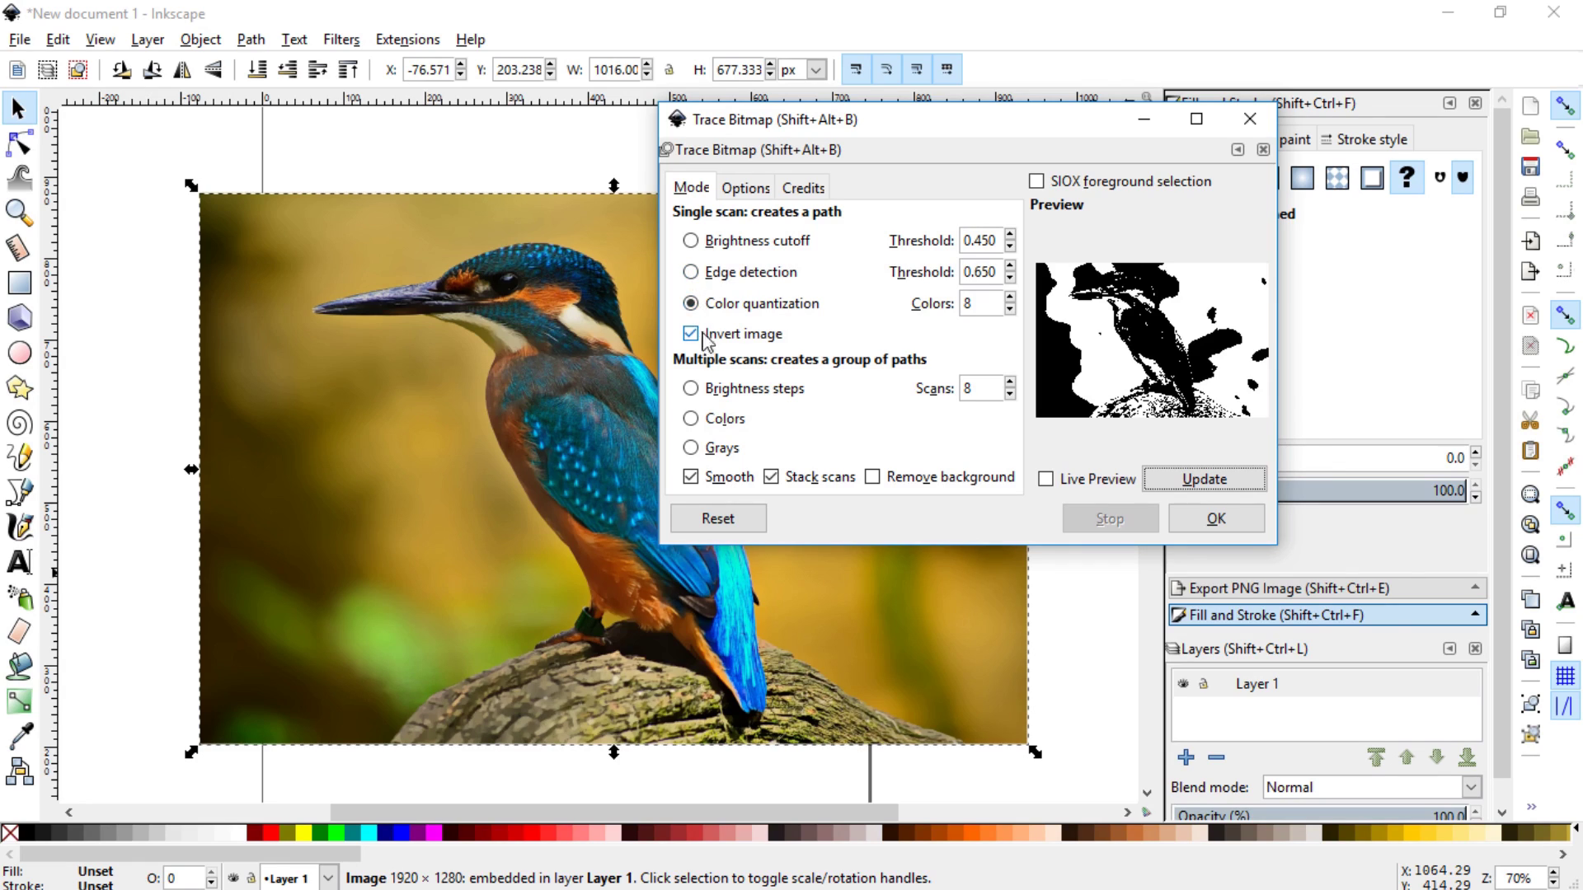
- Switch the trace to Edge detection and preview it with Invert image turned off
click(692, 273)
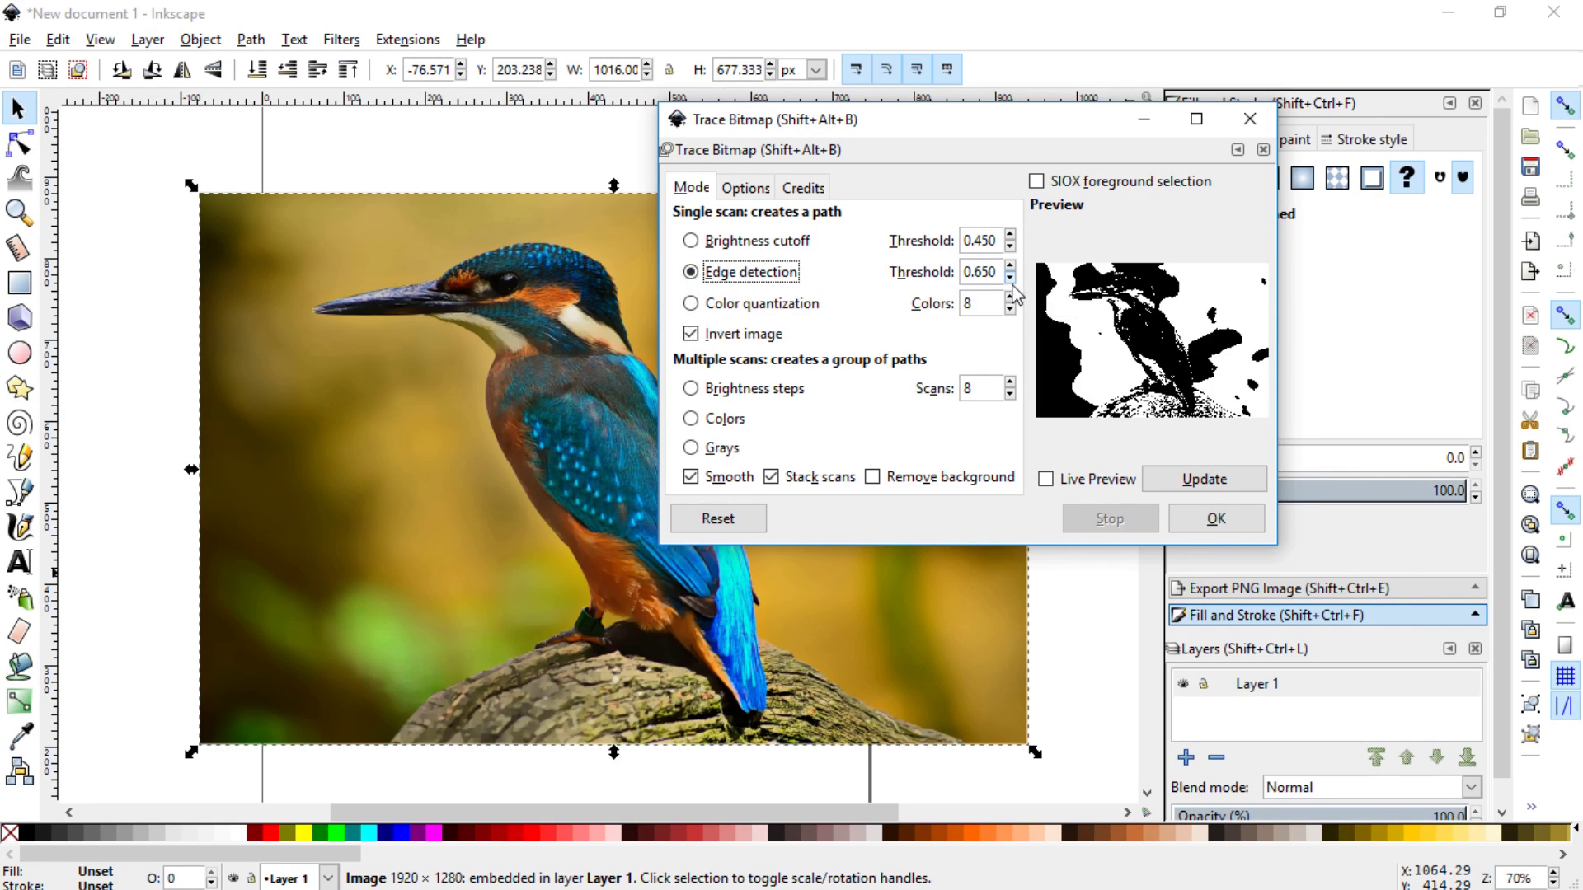
click(1175, 484)
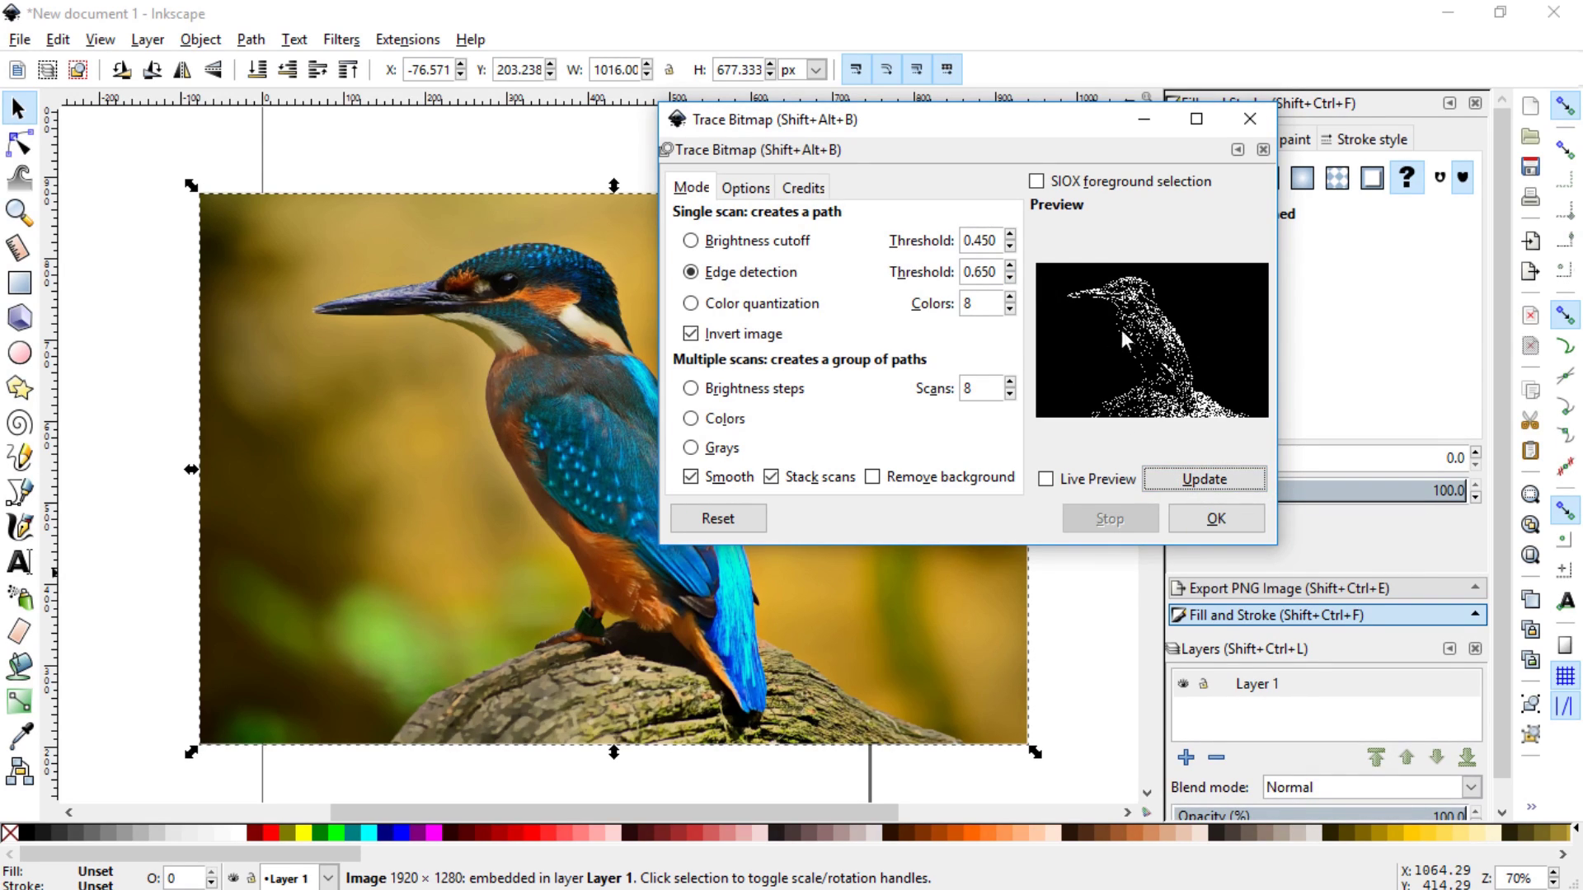
click(692, 335)
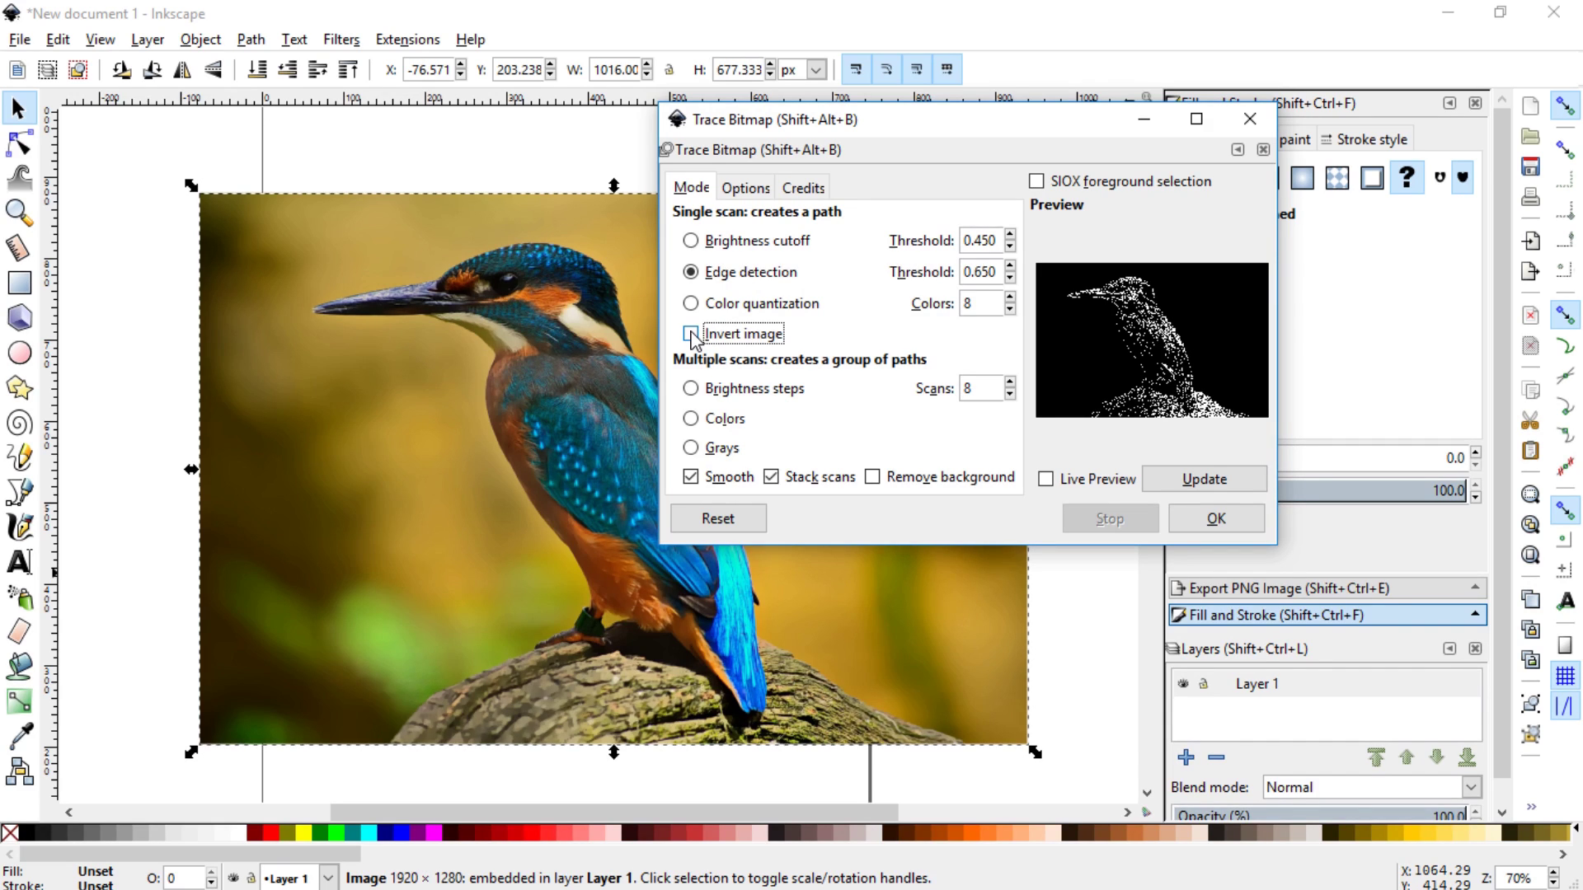
click(1167, 483)
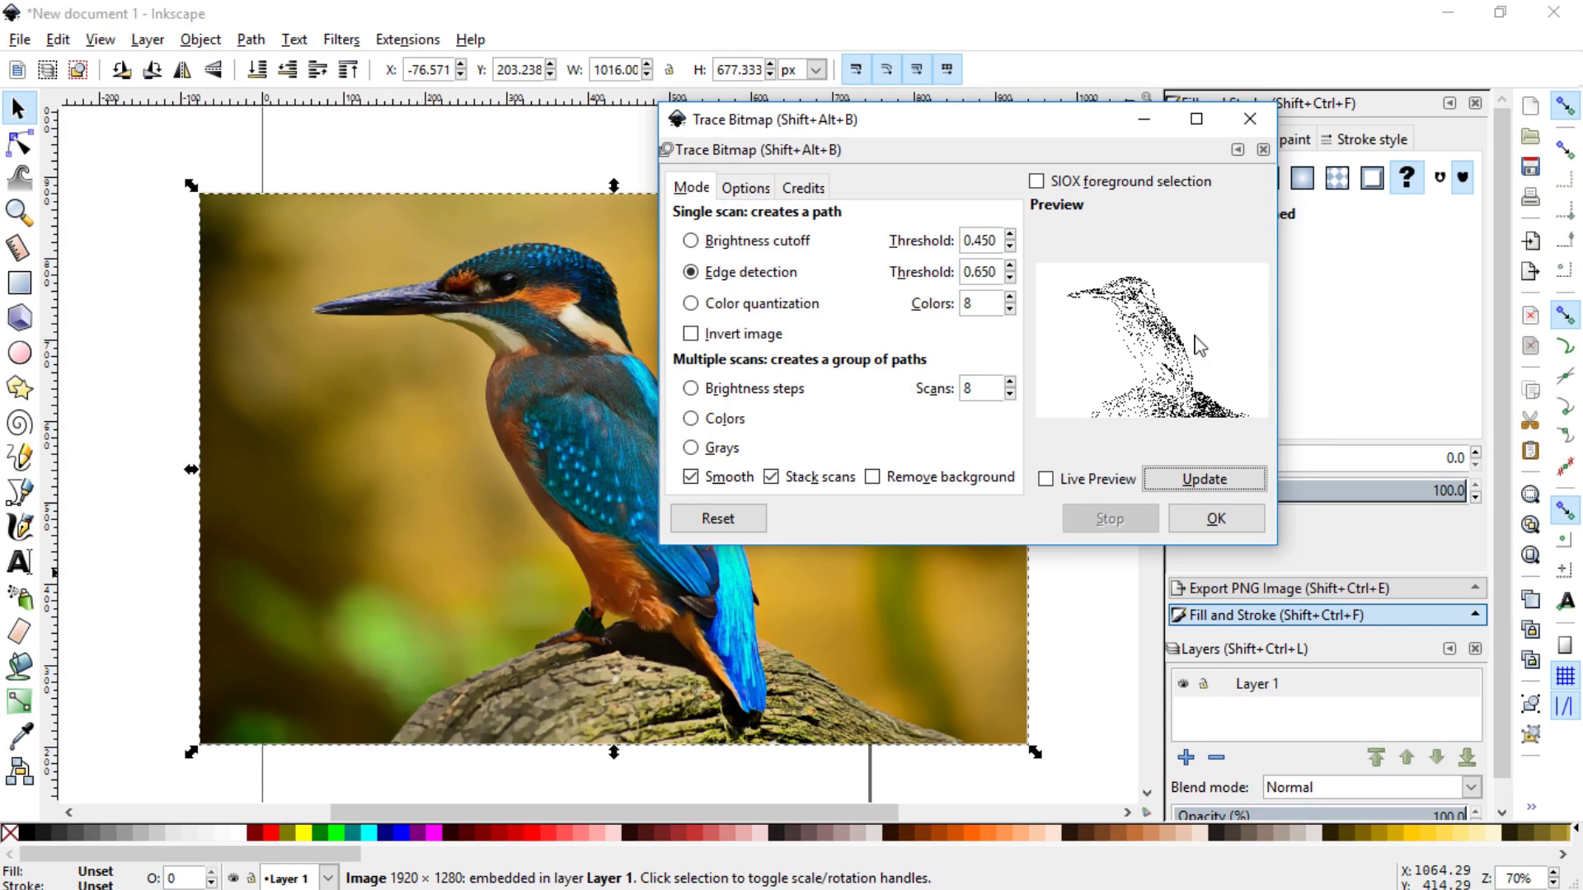
- Lower the edge detection threshold to 0.000 and refresh the preview
click(1010, 278)
click(1010, 278)
click(1010, 278)
click(1167, 477)
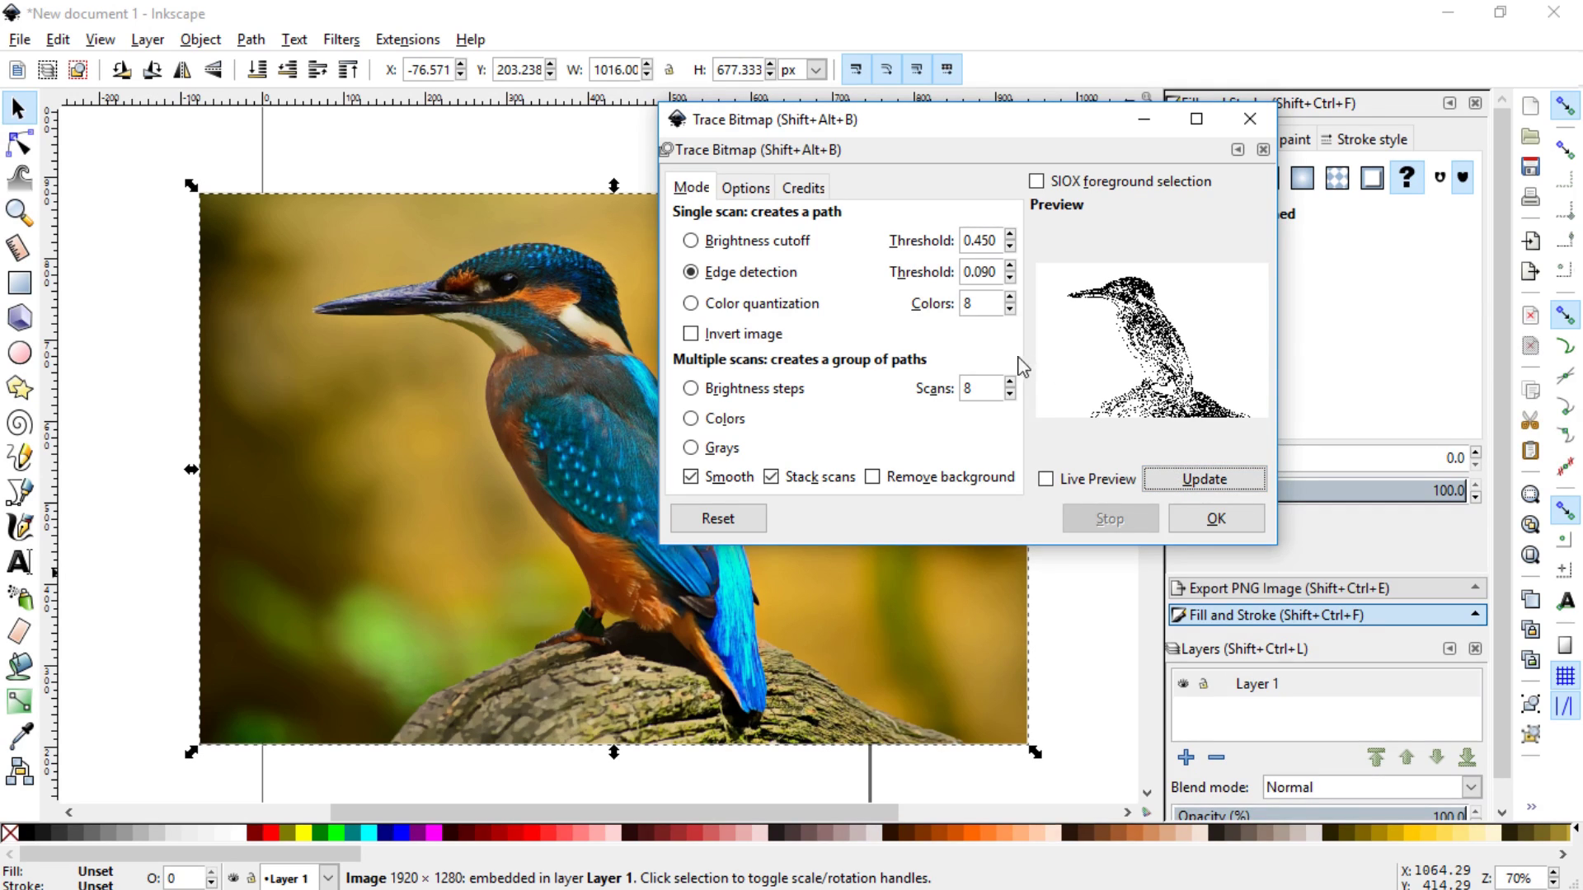
click(1010, 278)
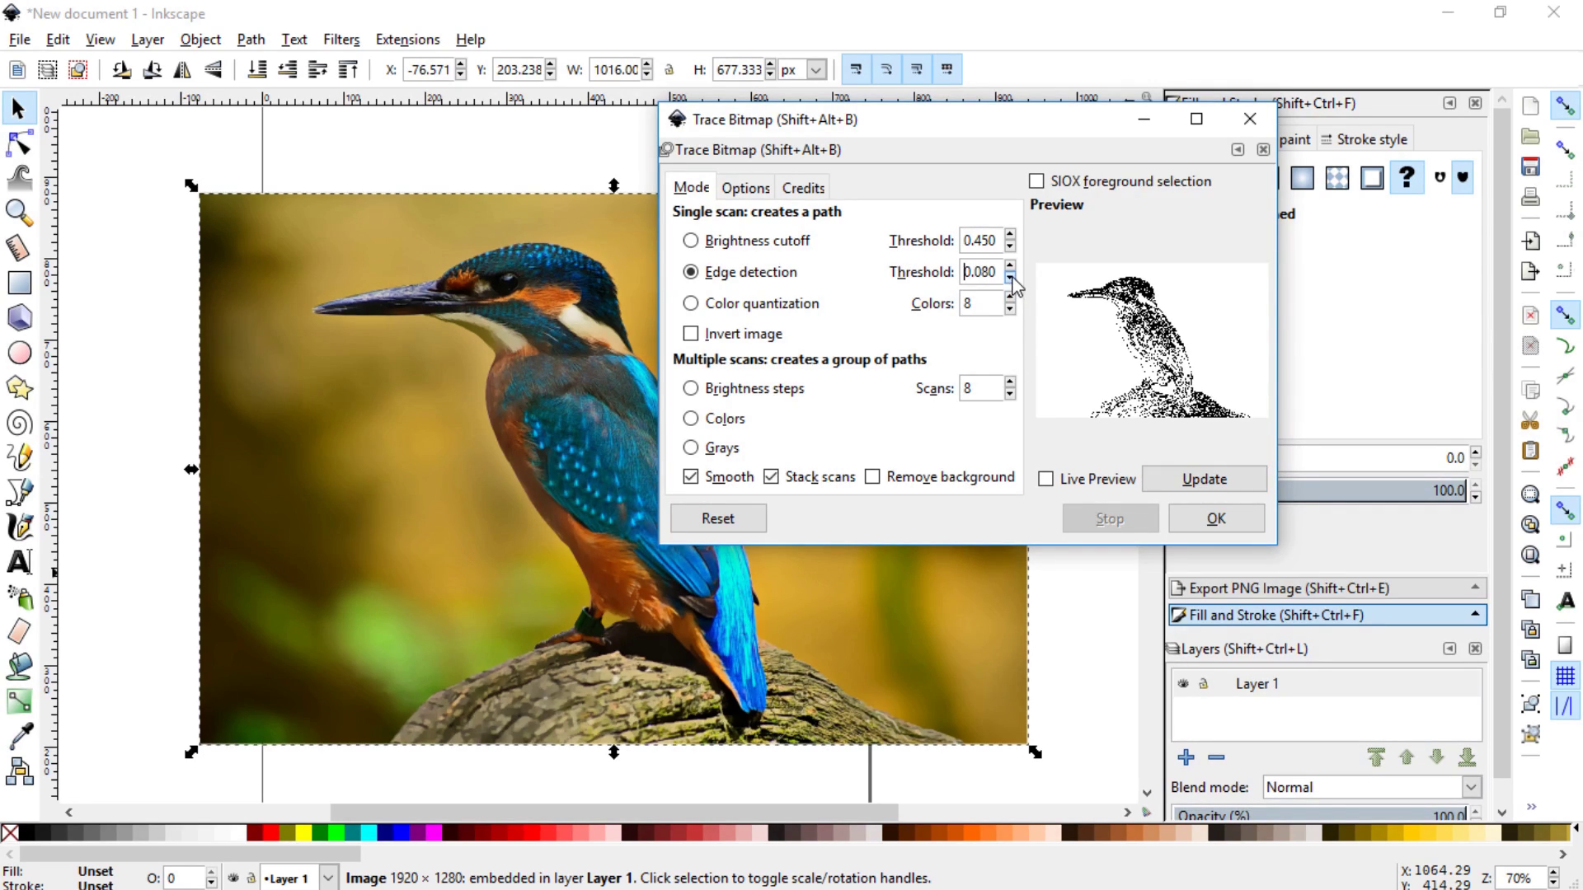
click(1171, 488)
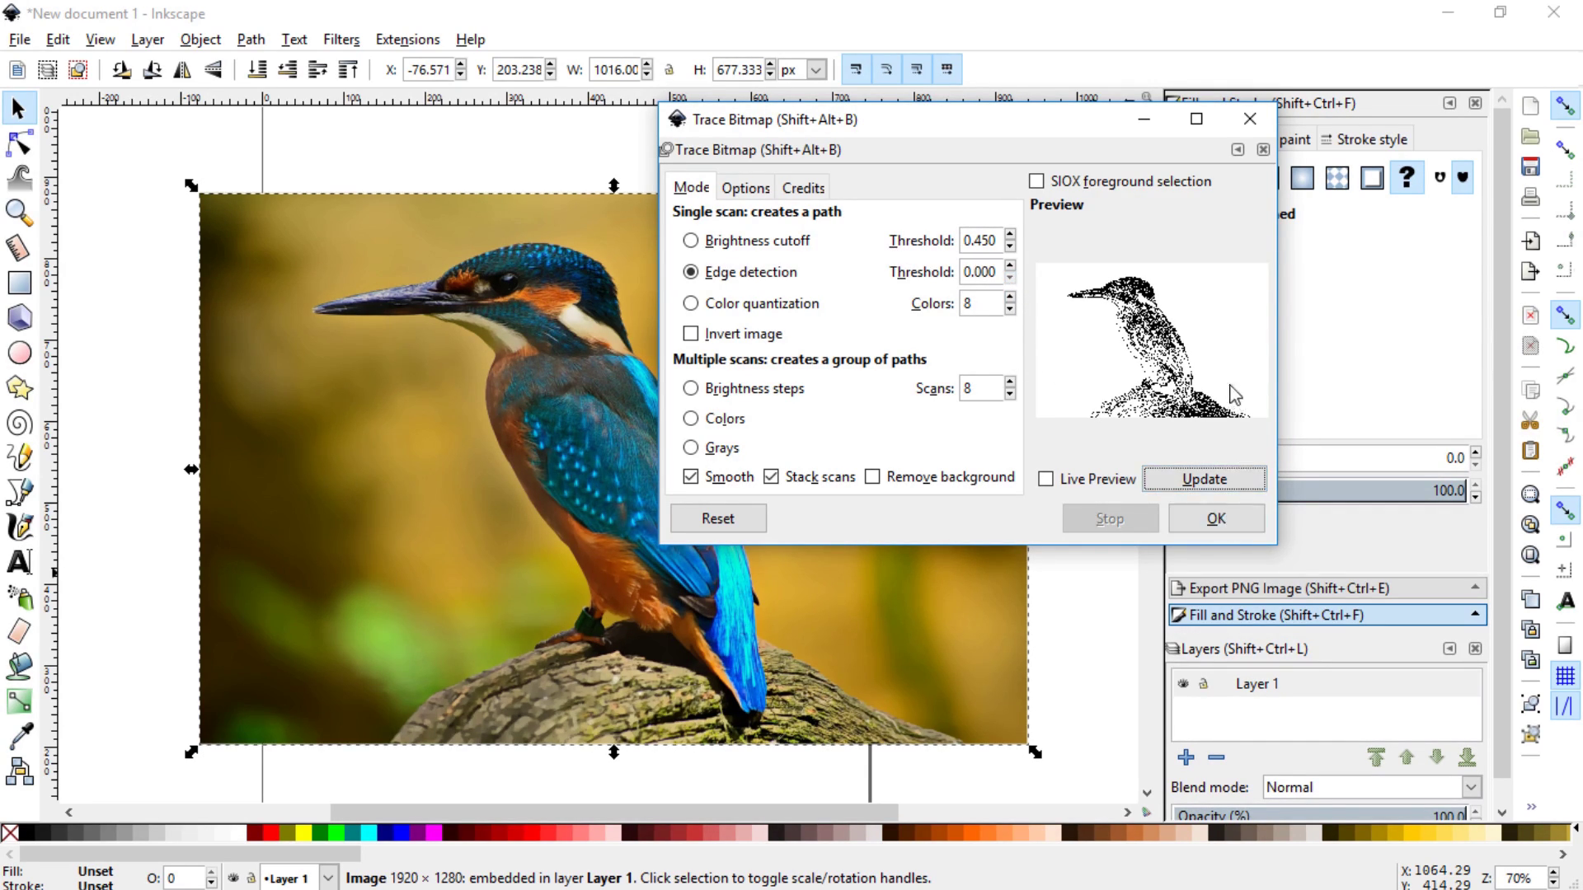
- Apply the edge-detection trace, close Trace Bitmap, and select the original photo
click(1217, 519)
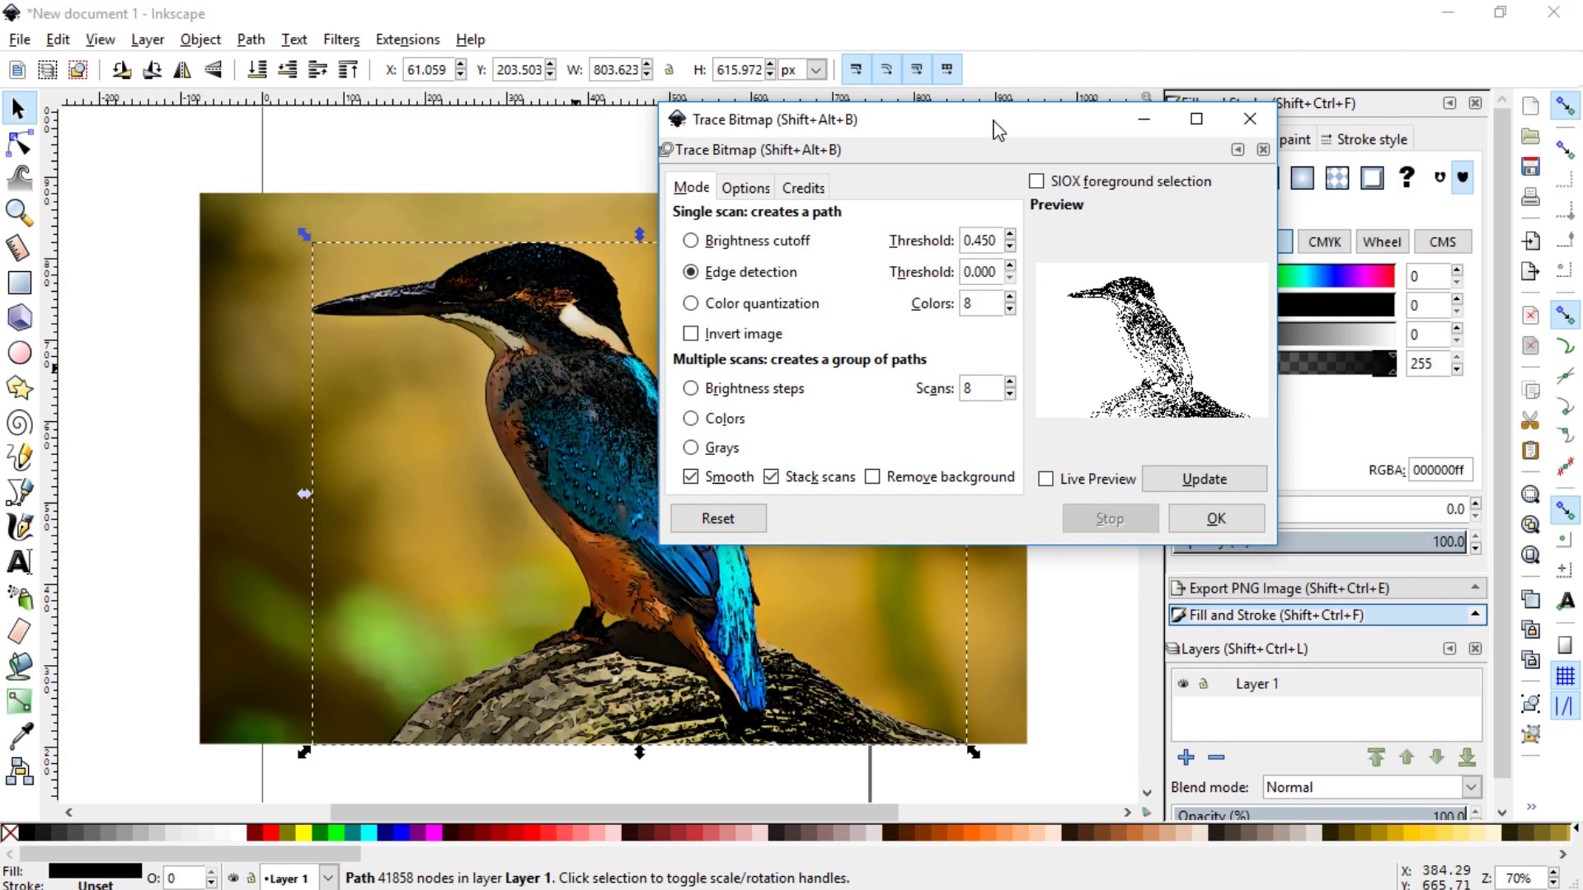
mouse_move(909, 127)
mouse_down()
mouse_move(1150, 129)
mouse_move(1329, 169)
mouse_move(1141, 142)
mouse_up()
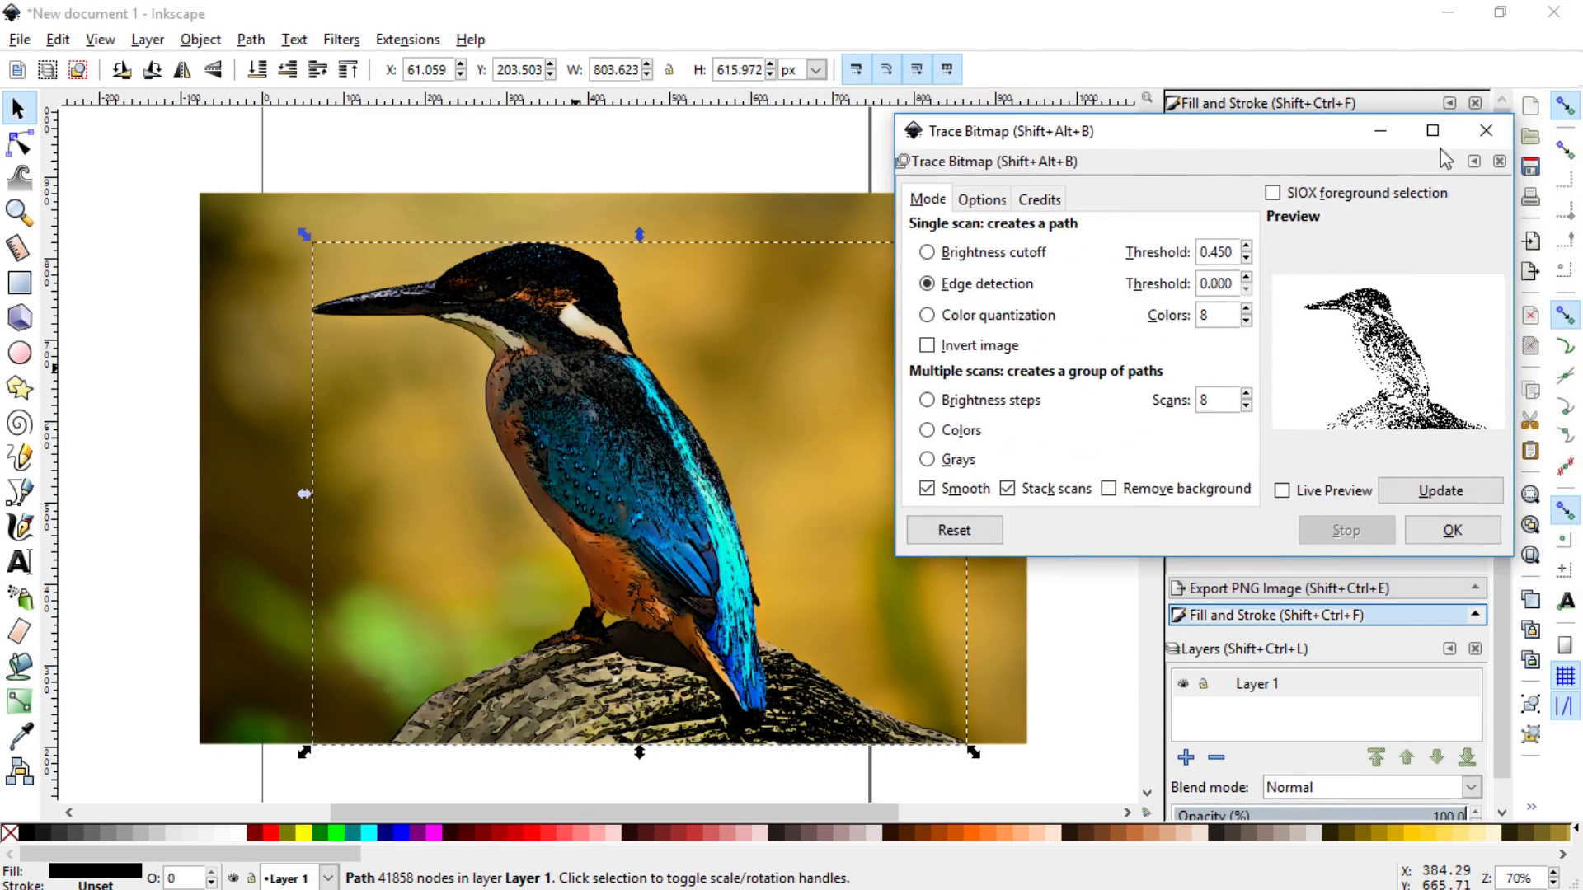
click(1488, 133)
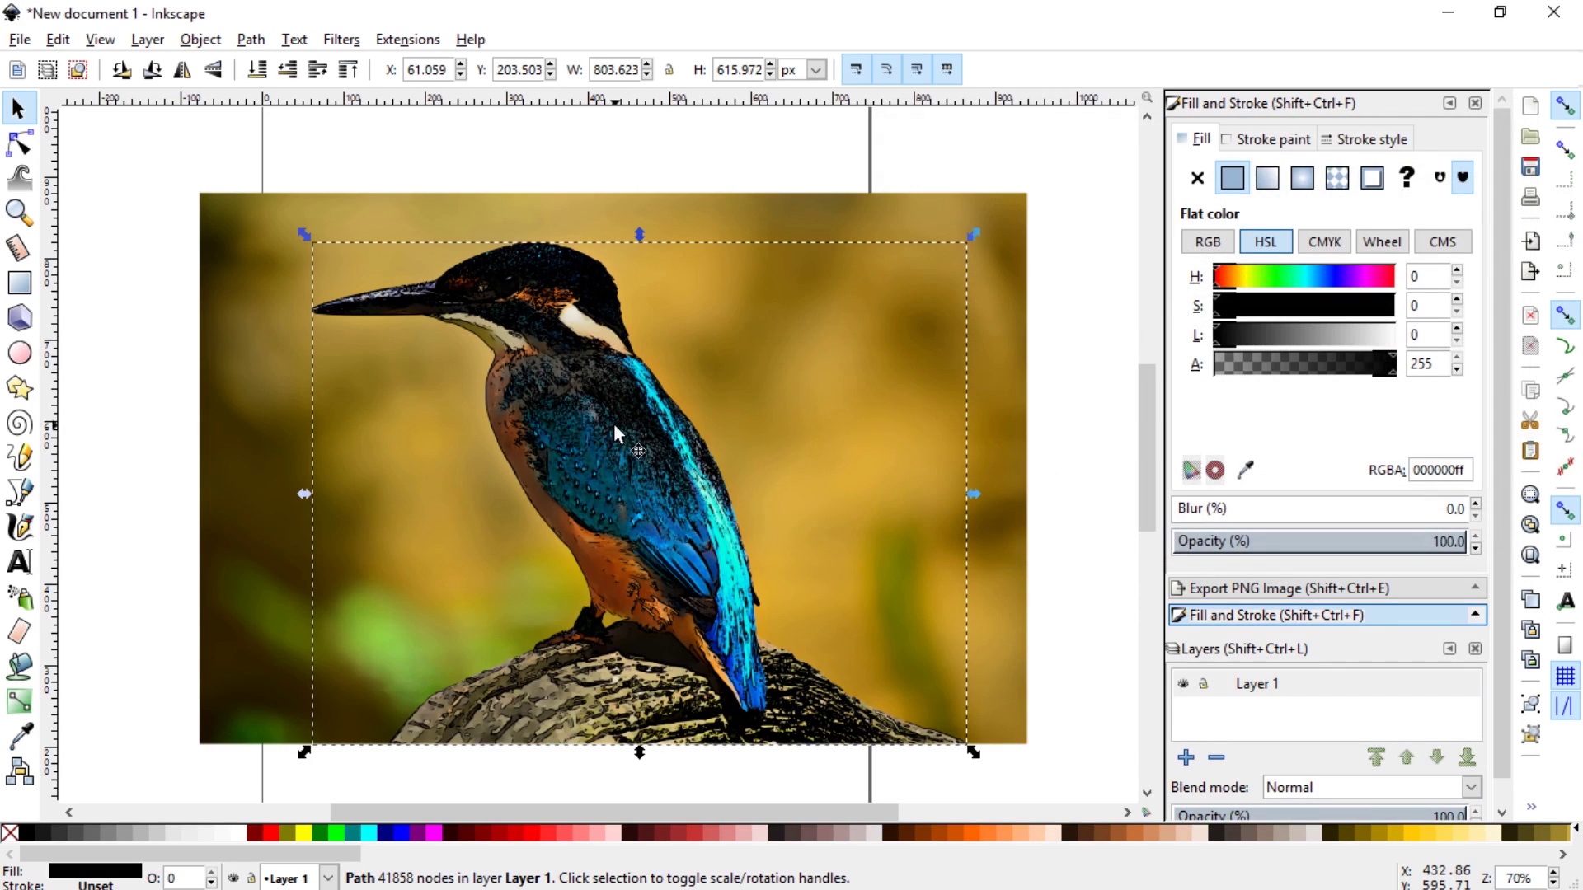
click(417, 210)
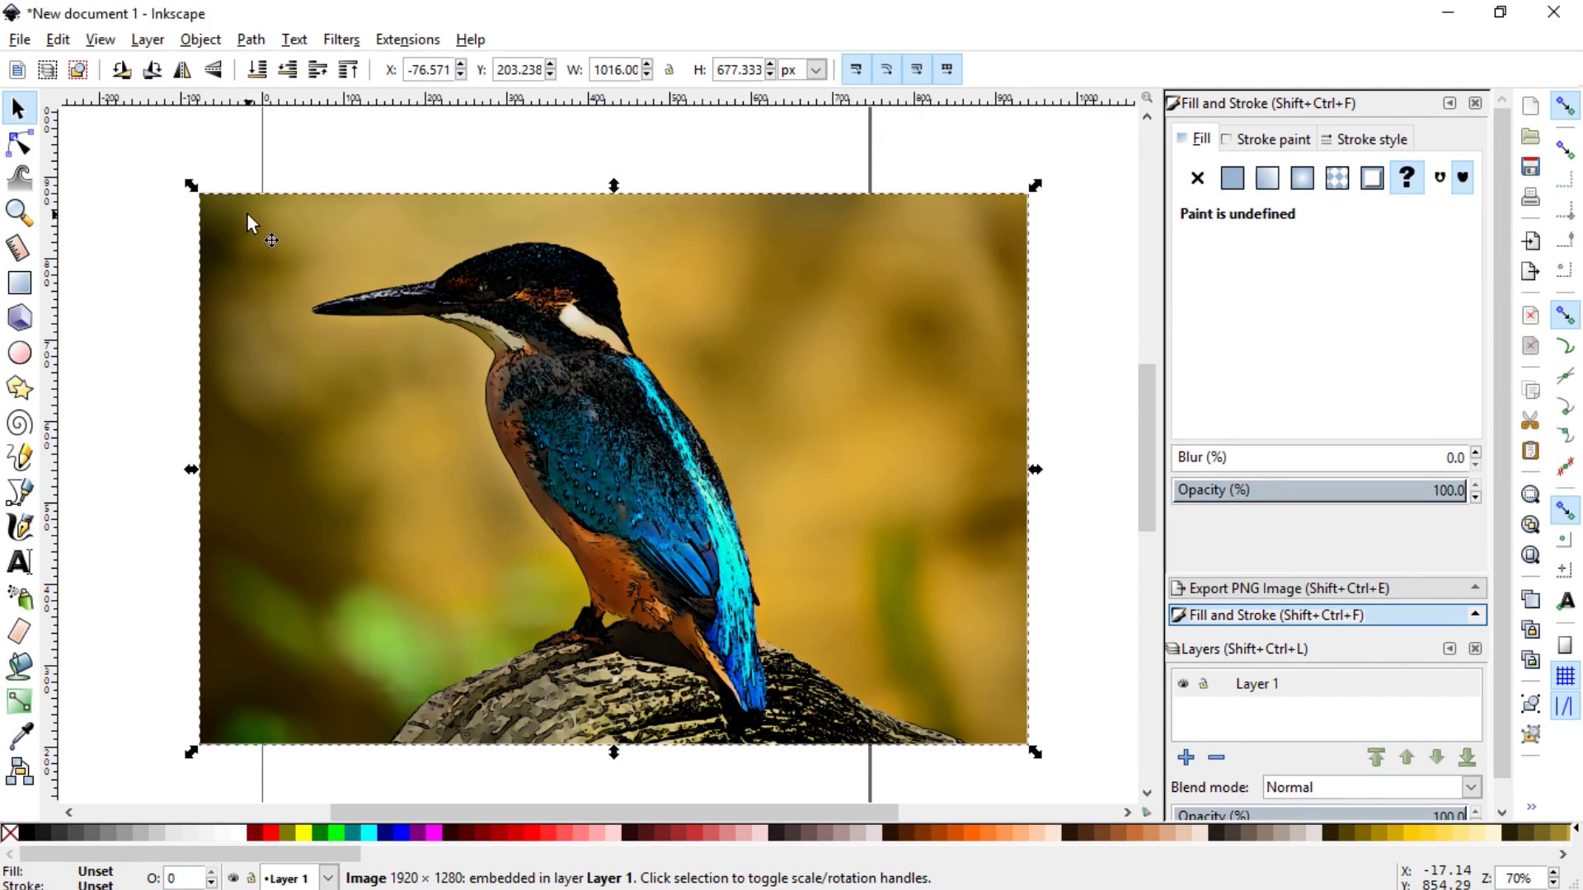
- Drag the photo aside and select the traced kingfisher path, checking its nodes
mouse_move(945, 266)
mouse_down()
mouse_move(1035, 265)
mouse_move(1017, 226)
mouse_up()
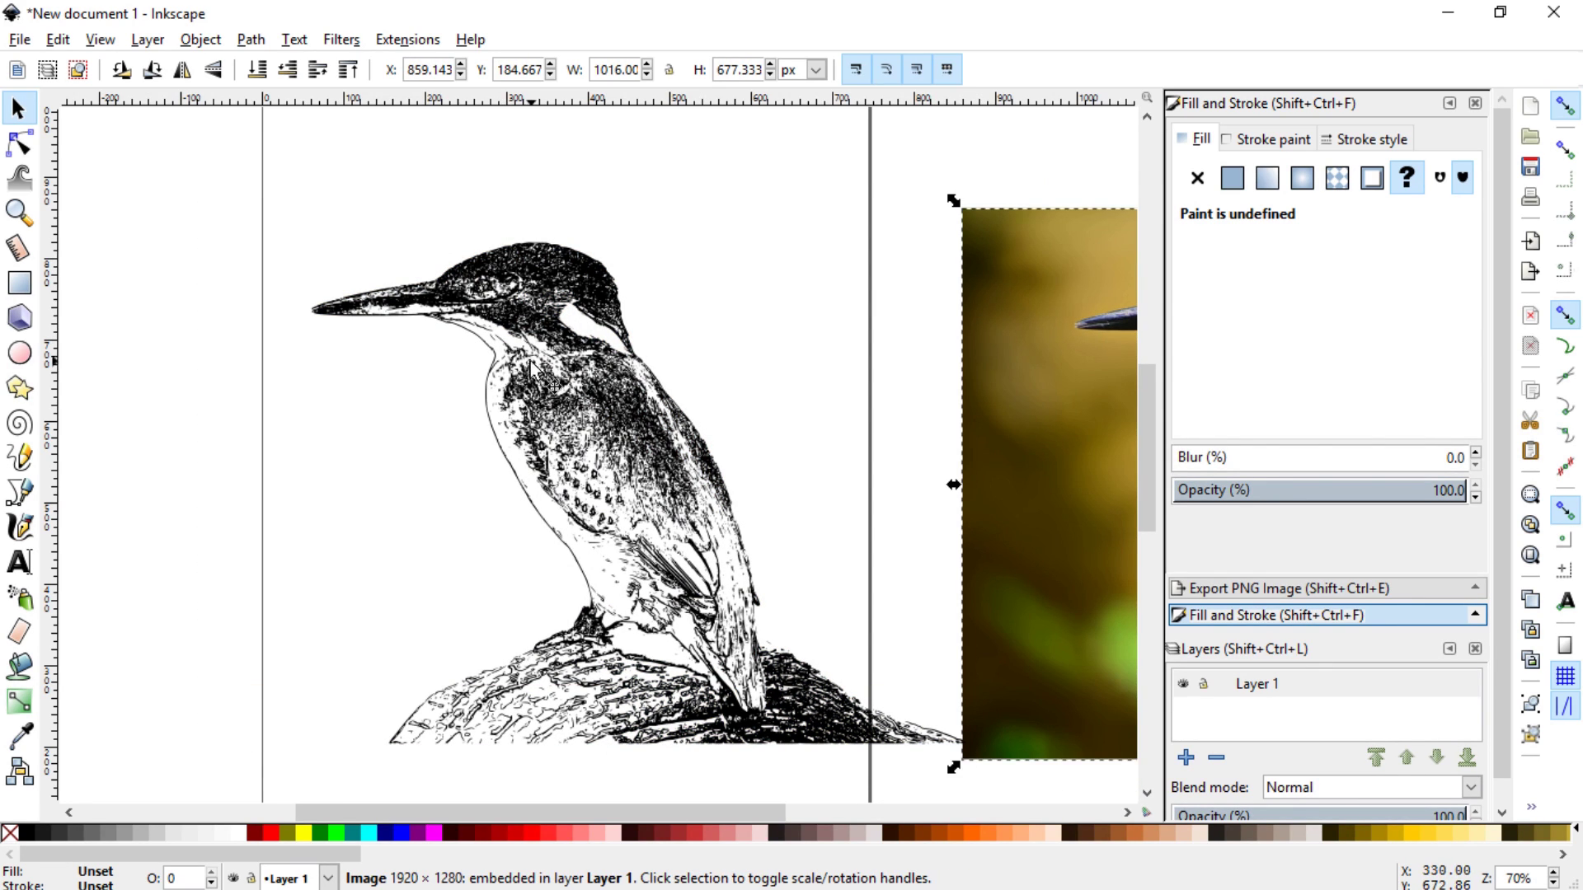
click(495, 300)
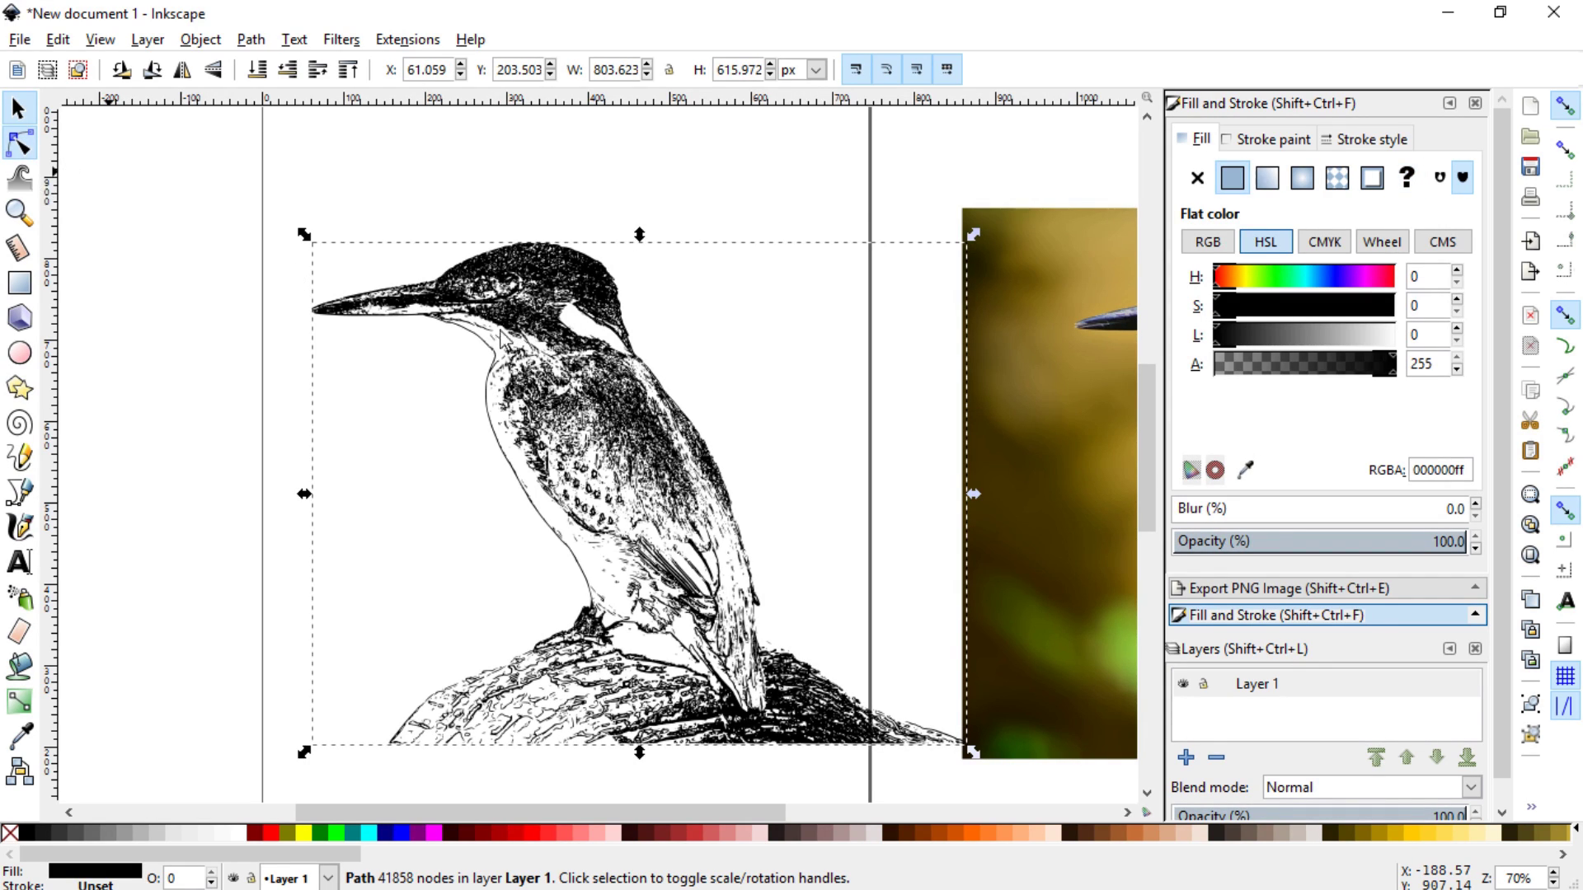
click(31, 125)
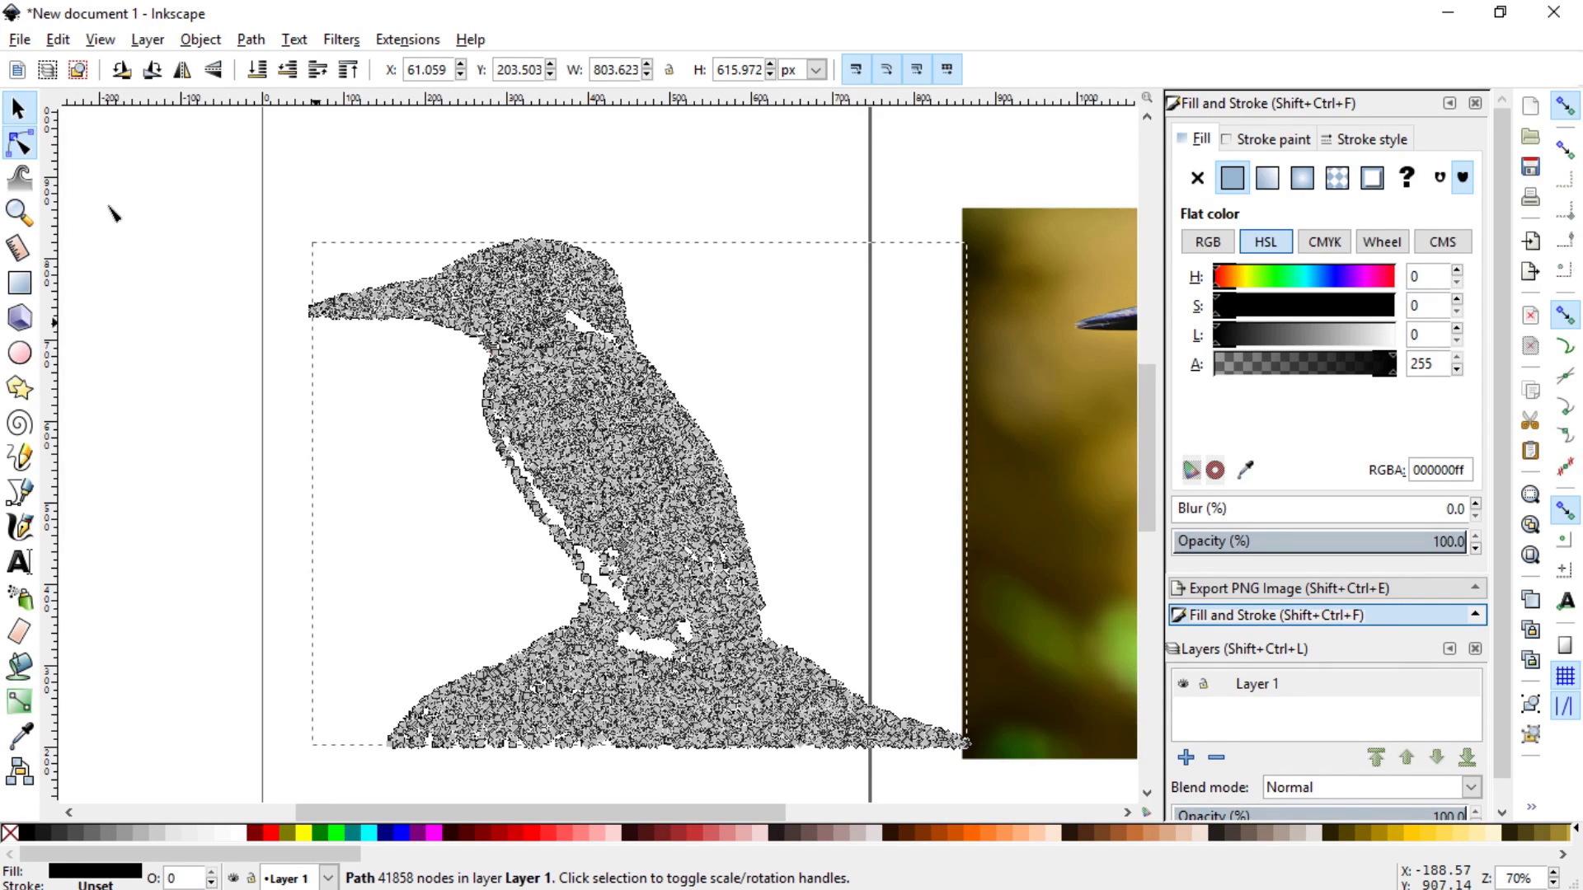
click(18, 108)
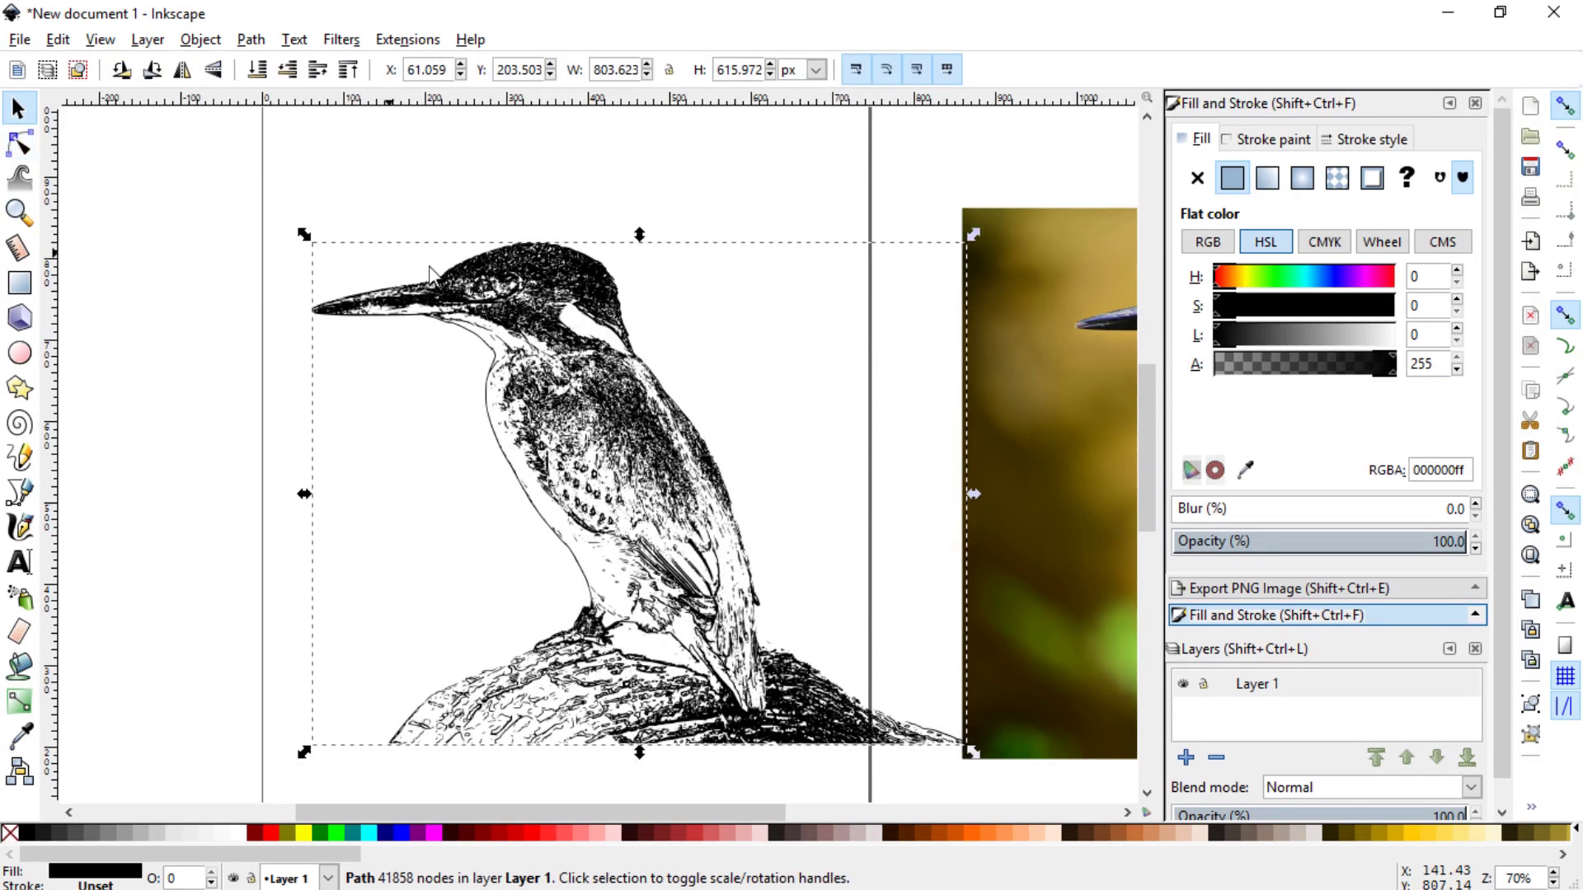
click(519, 303)
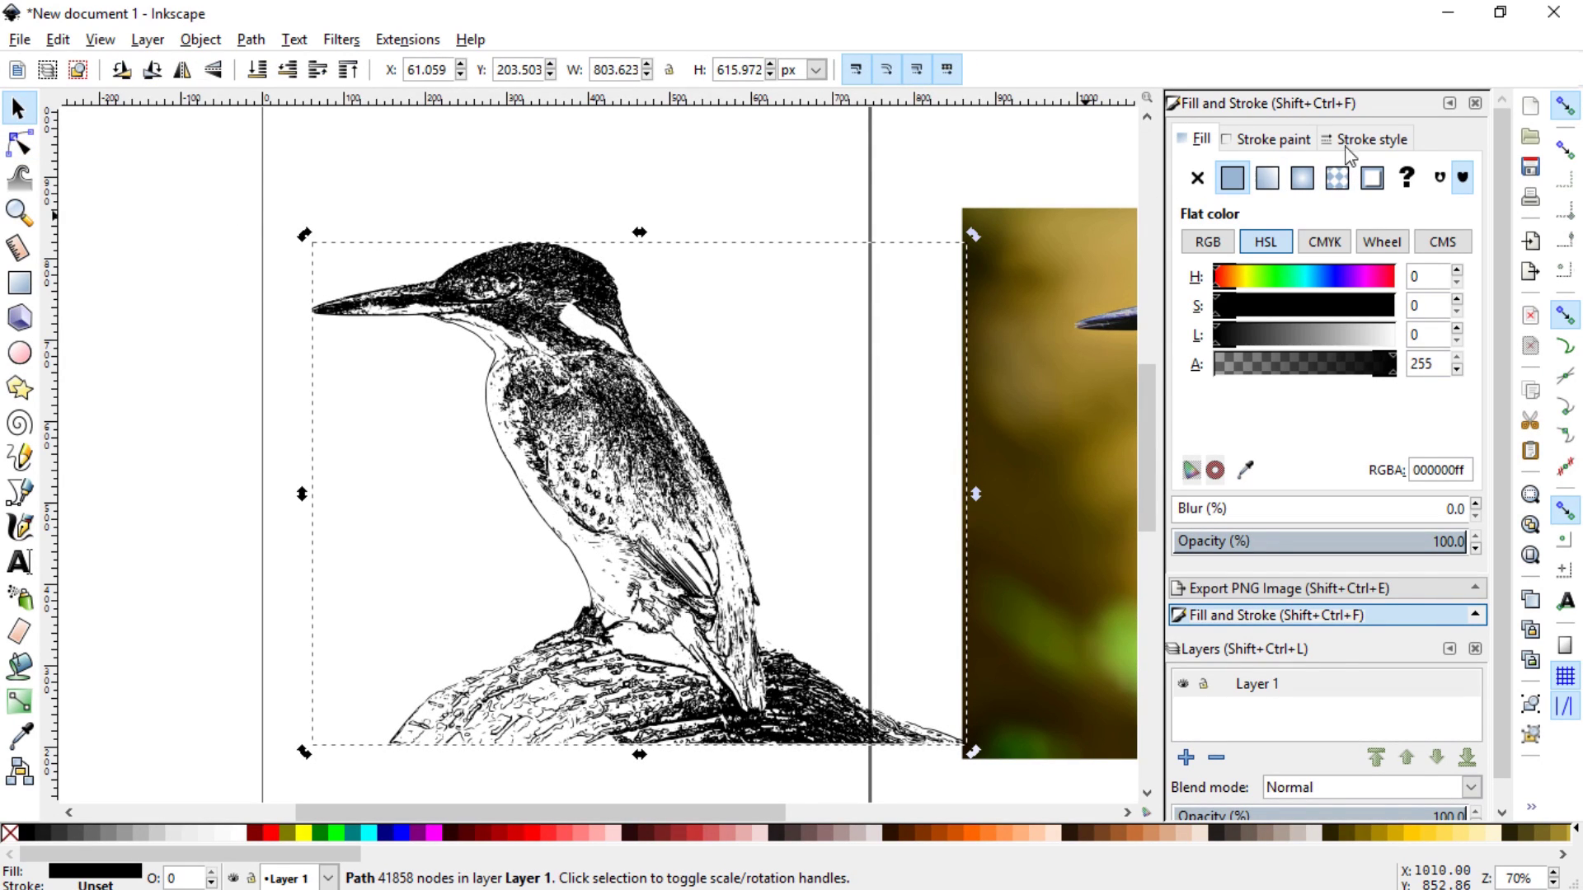
- Add a flat black stroke to the traced kingfisher path
click(1269, 146)
click(1234, 181)
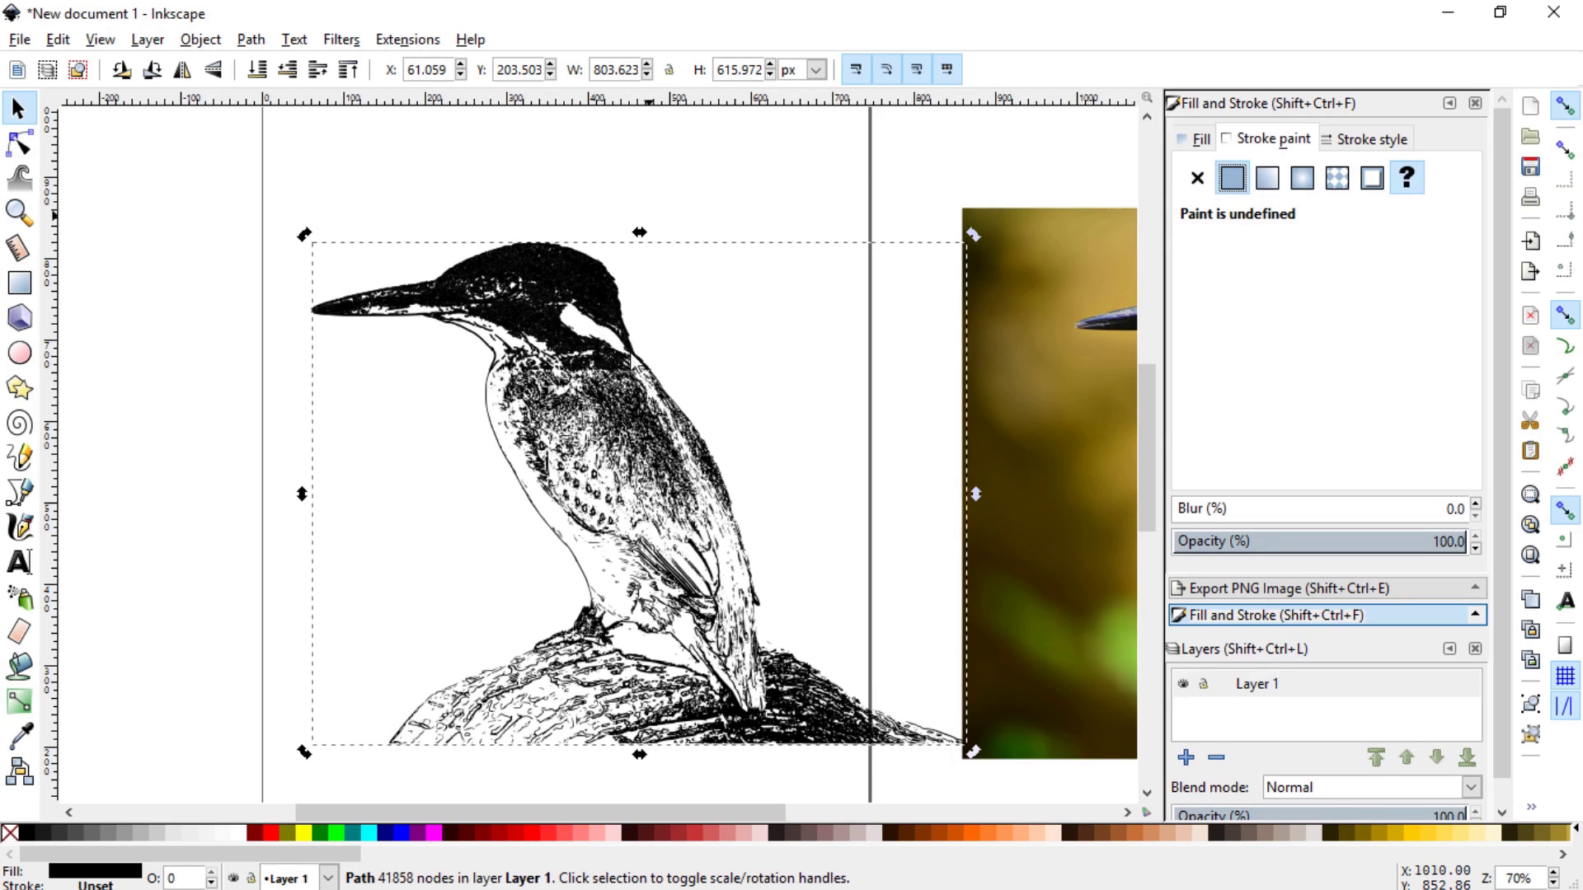
click(1390, 142)
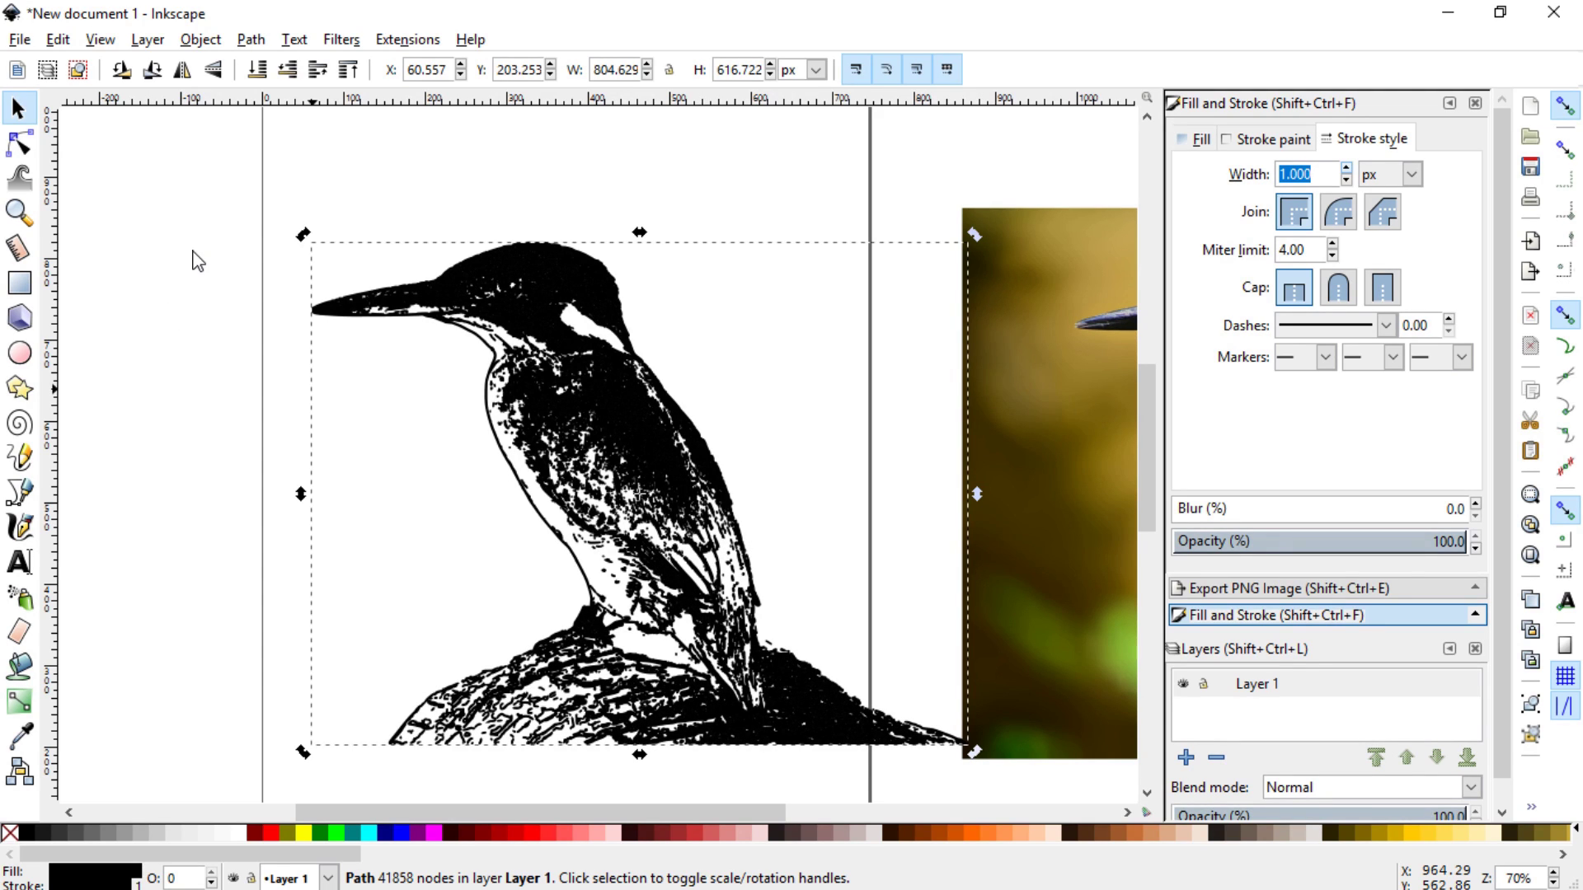
- Delete the original photo and set the kingfisher stroke width to 2.100 px
click(647, 282)
click(1001, 229)
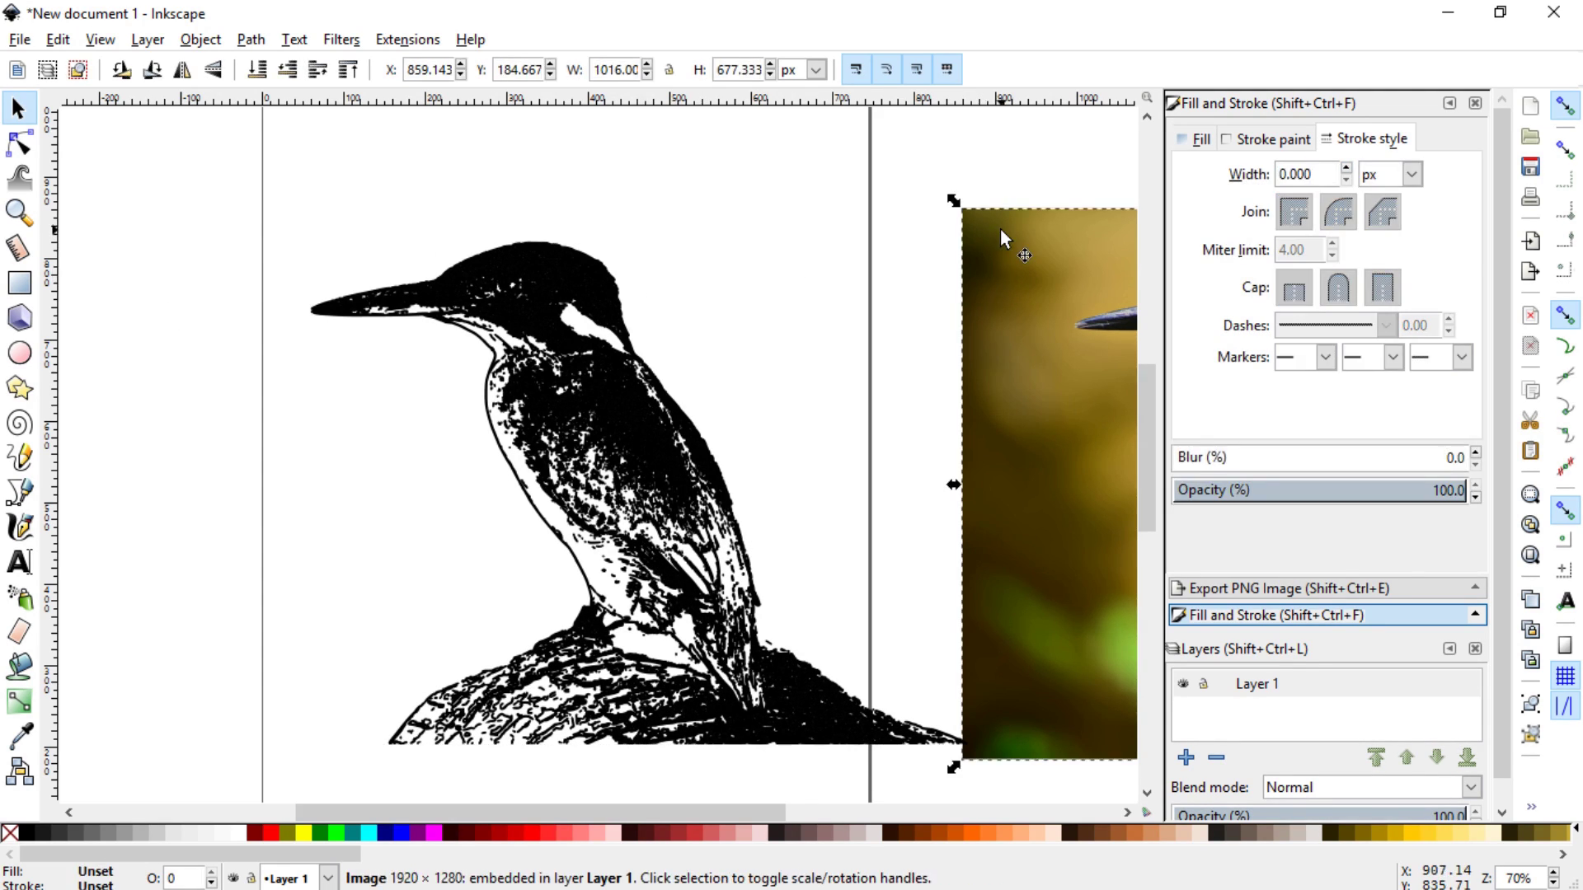
key(Delete)
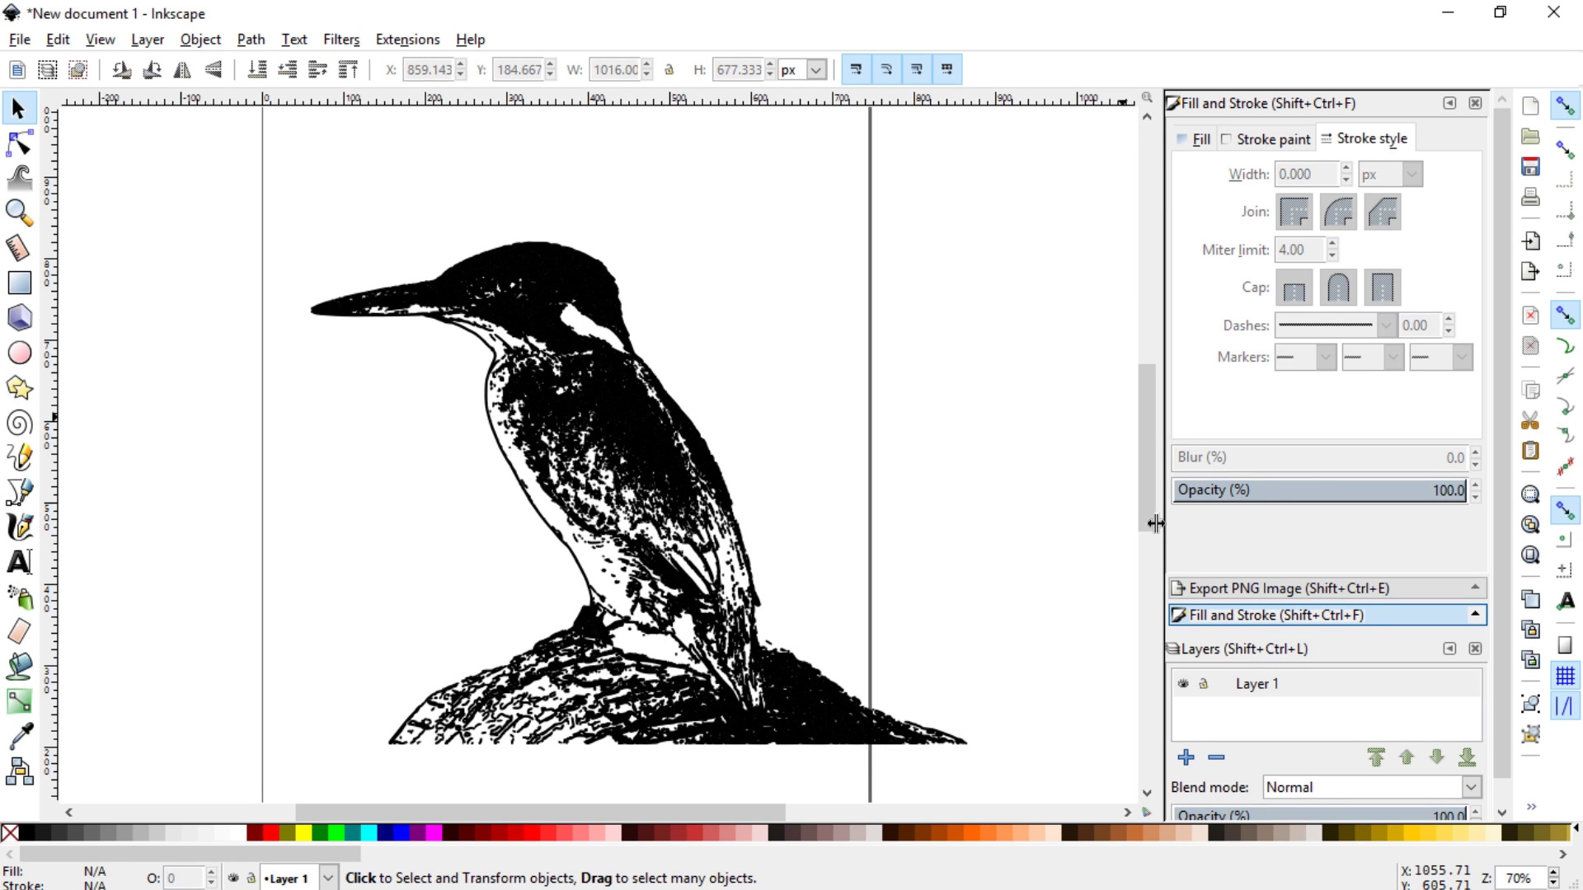
mouse_move(710, 811)
mouse_down()
mouse_move(754, 808)
mouse_move(723, 812)
mouse_up()
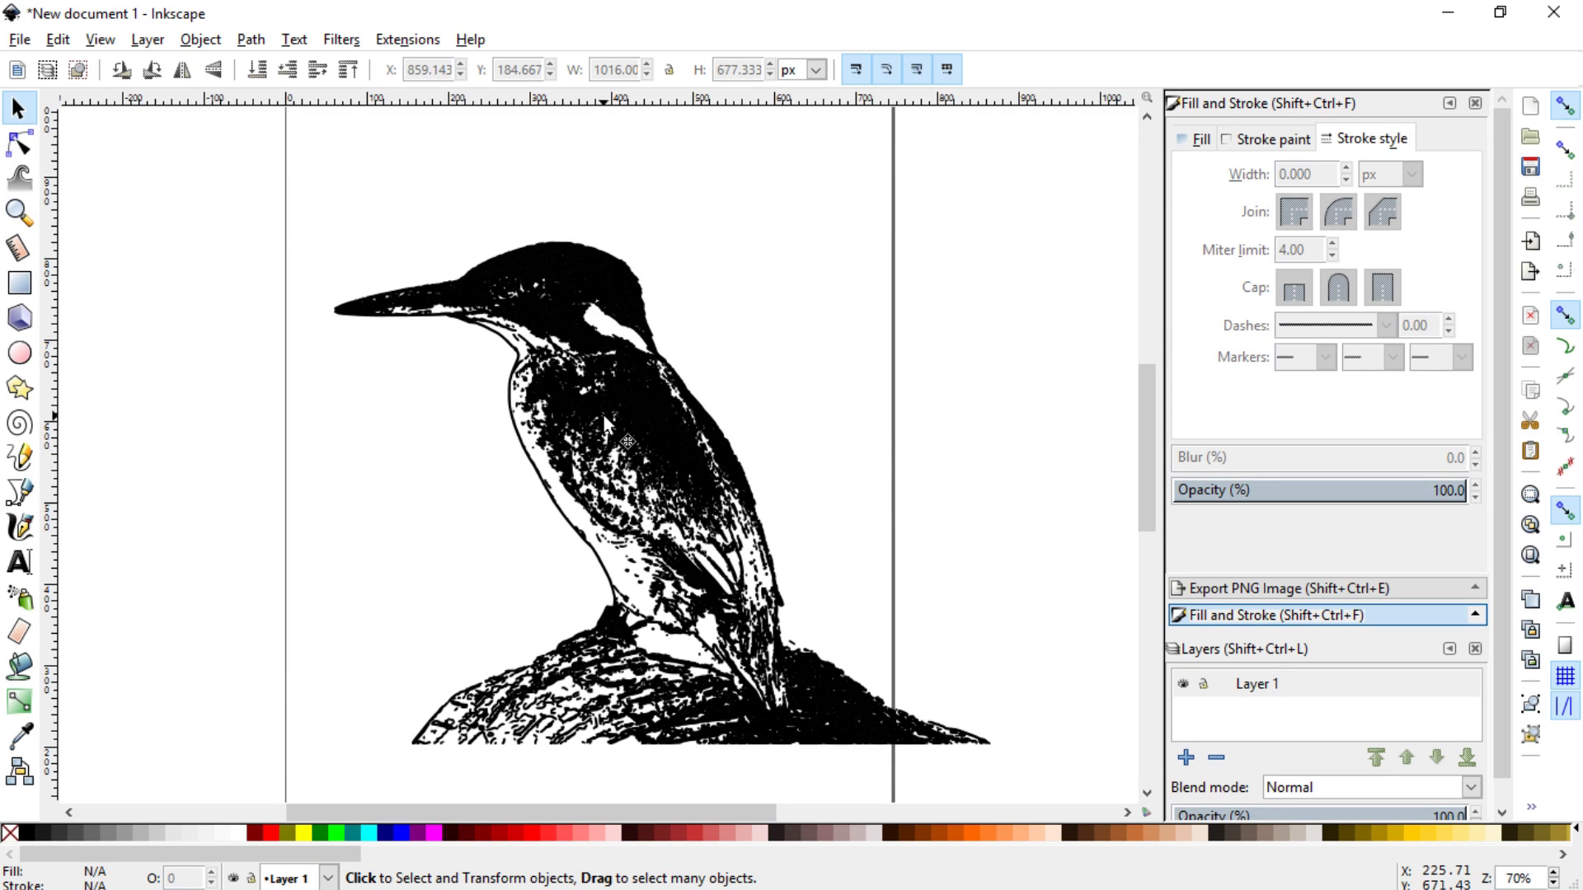
- Shift the traced kingfisher line art slightly to the left
click(545, 363)
drag(546, 363, 301, 376)
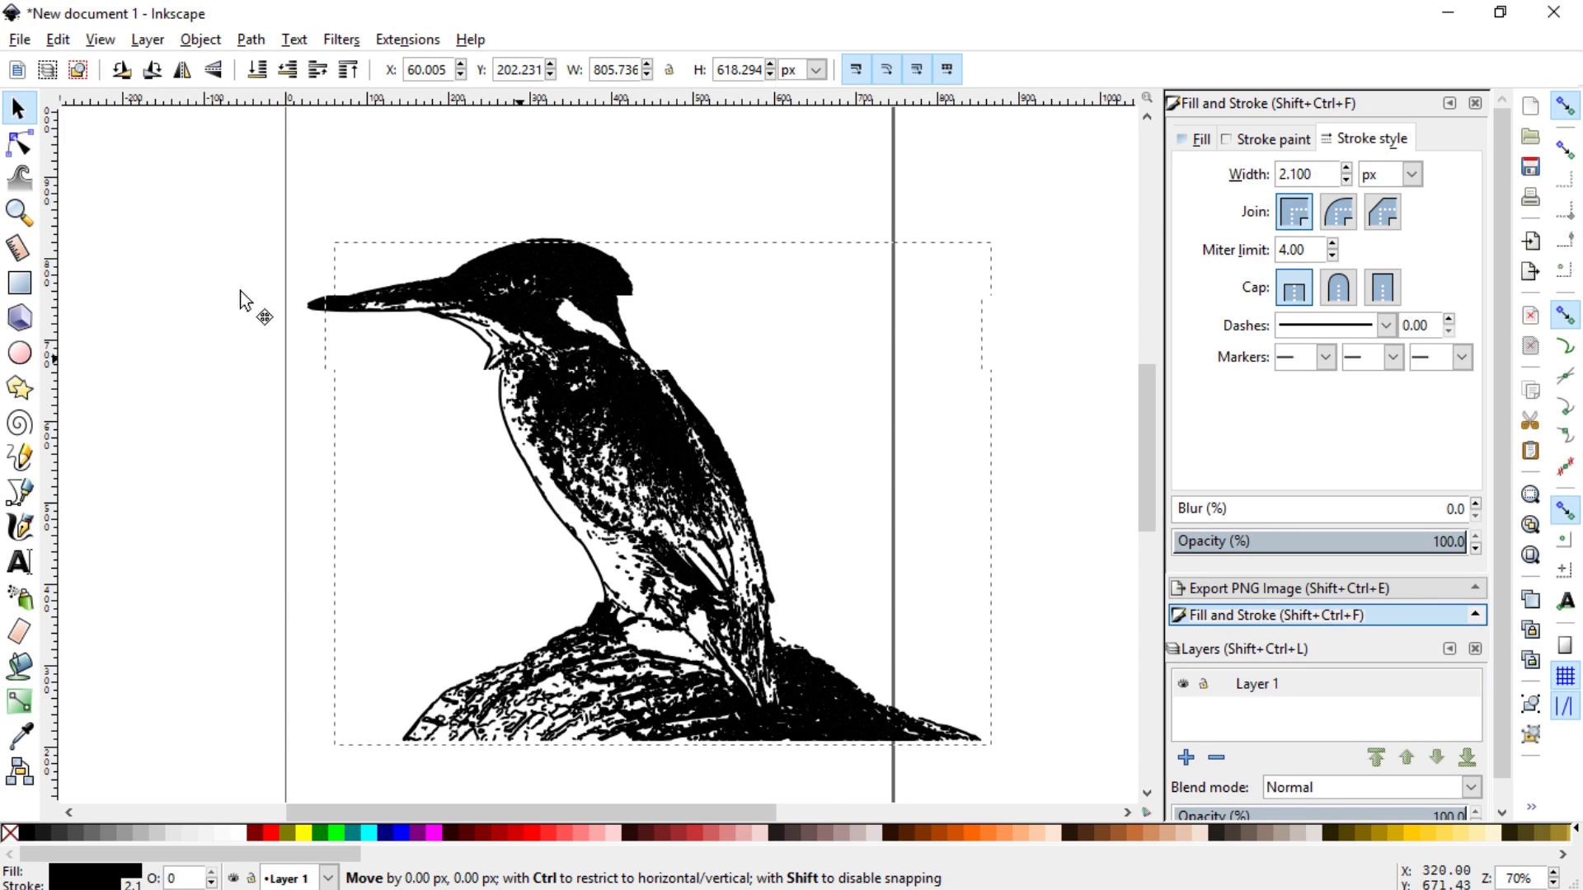
drag(231, 268, 231, 269)
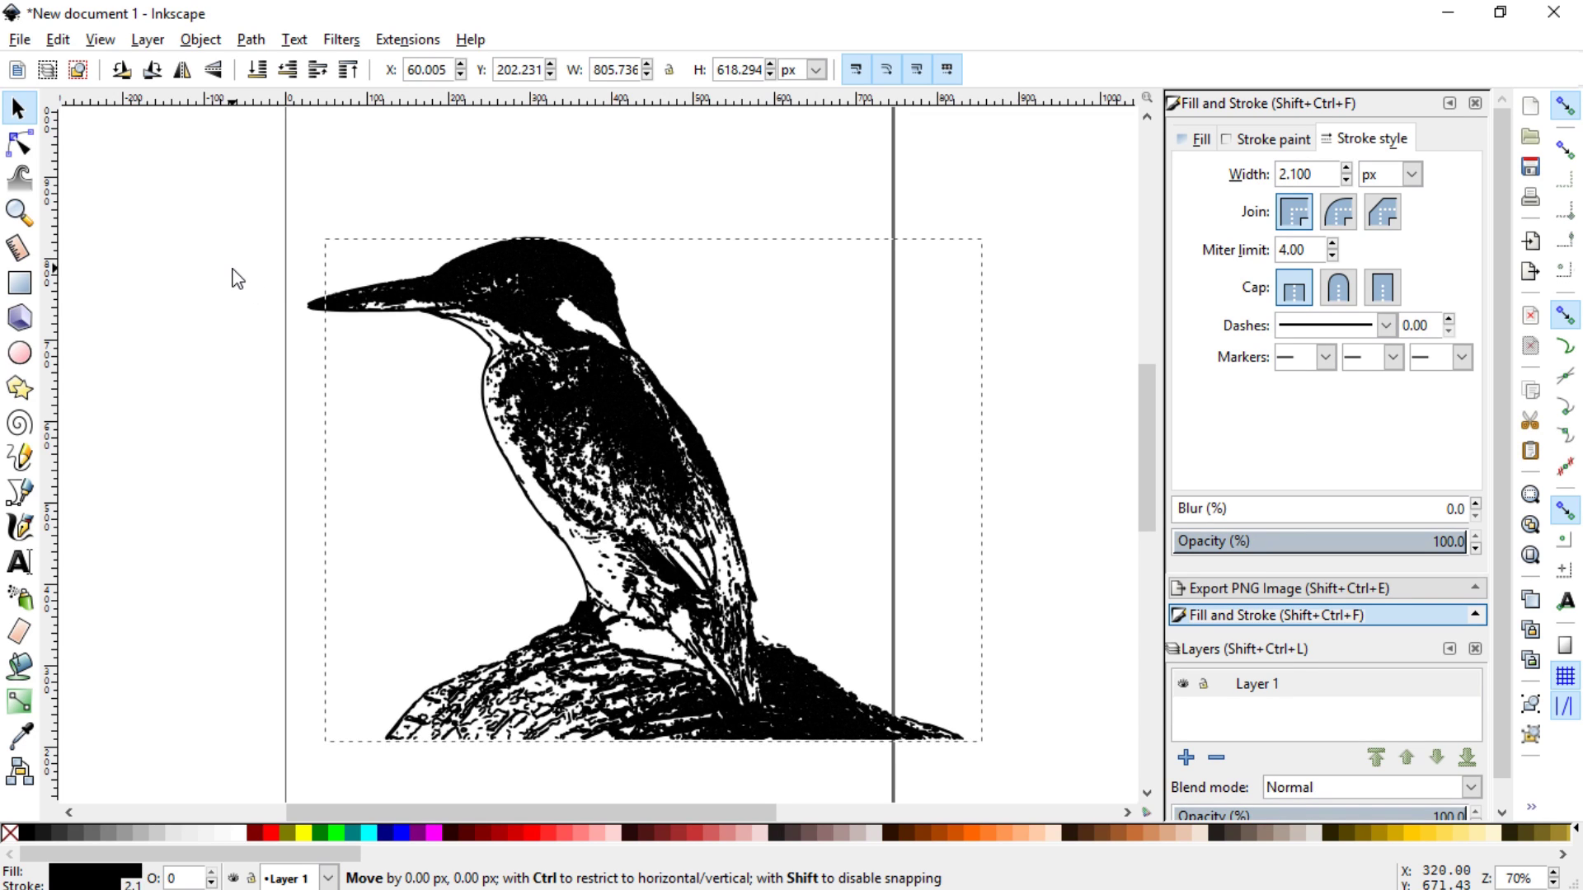